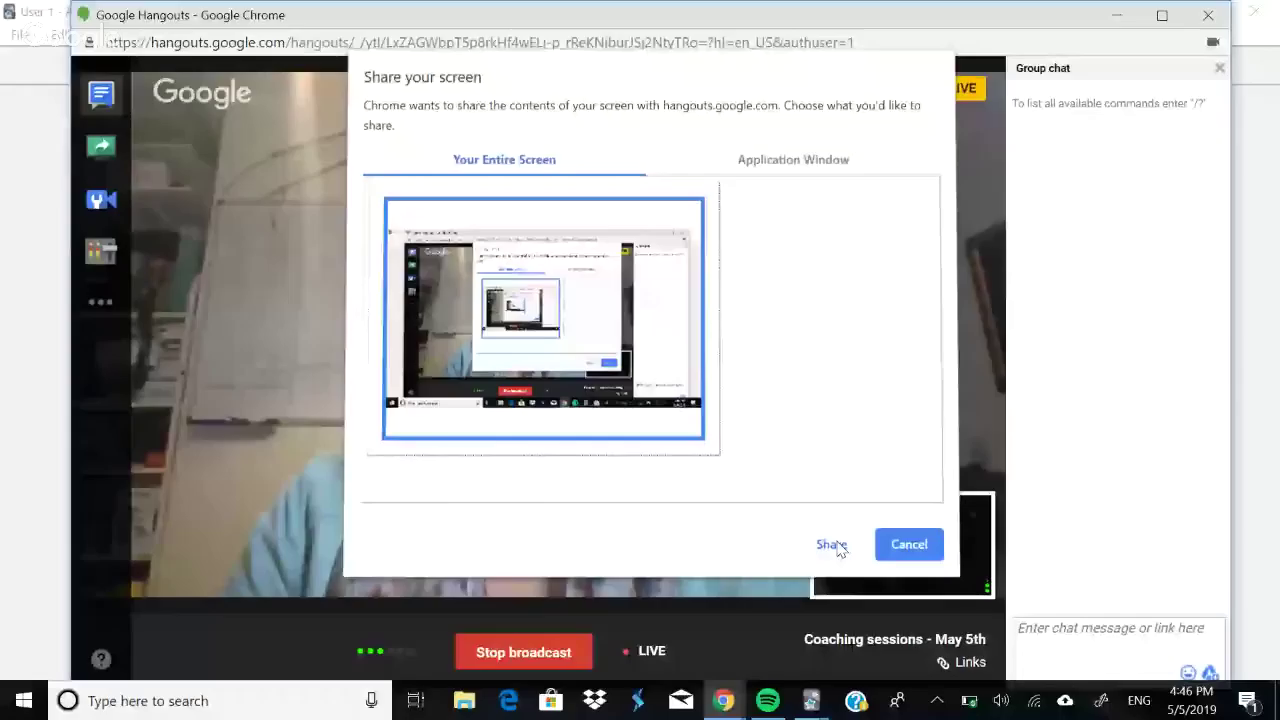
# - Share the entire screen in the Hangouts broadcast and switch to Anki's already open Add window
pyautogui.click(832, 545)
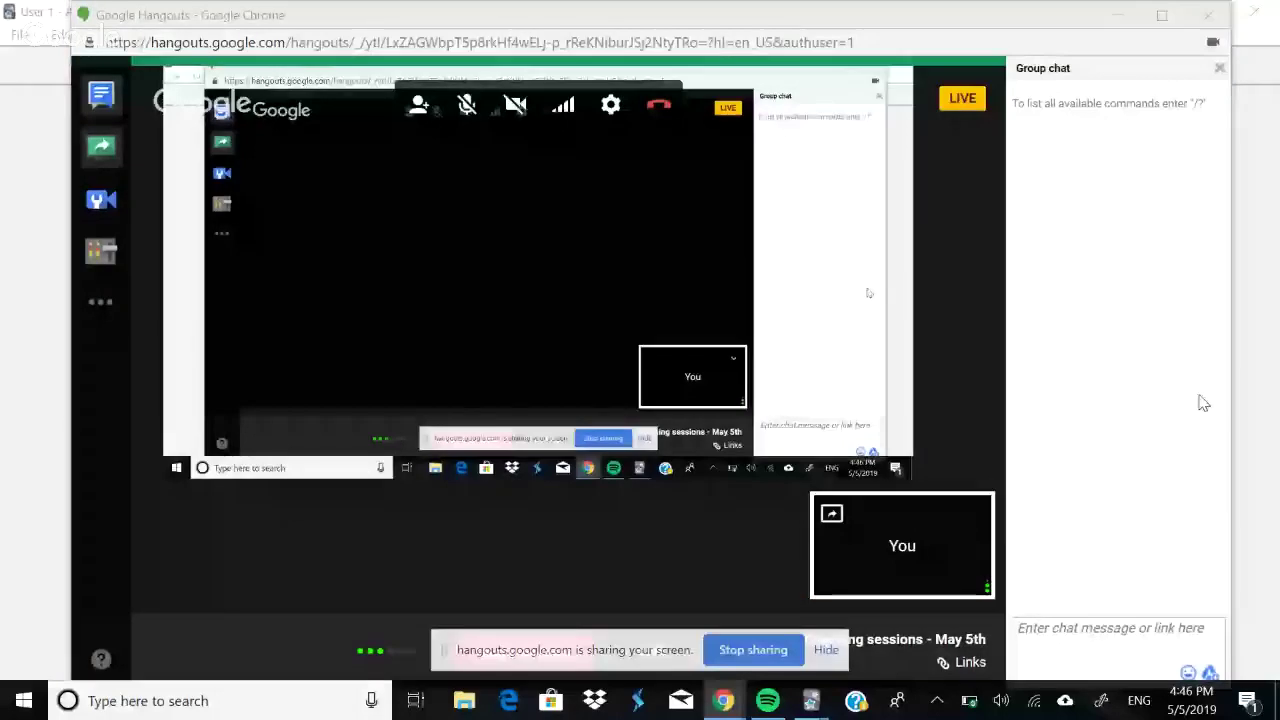
pyautogui.hotkey('alt', 'Tab')
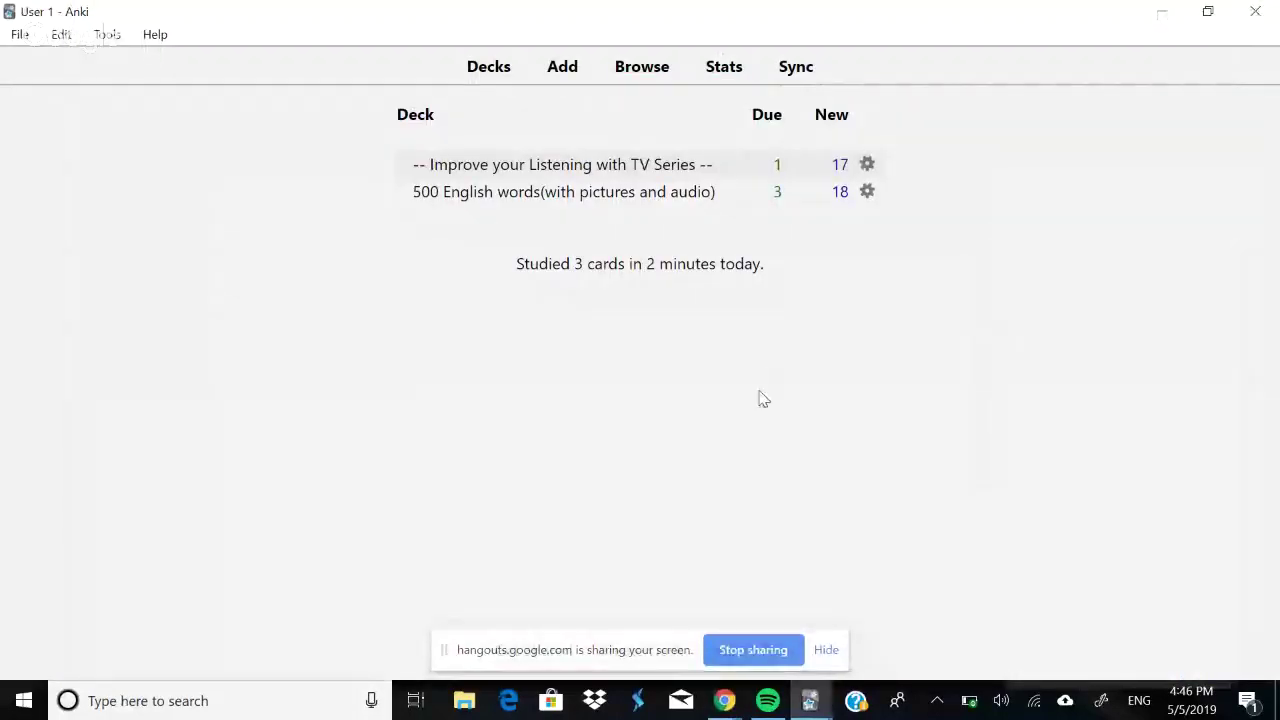
pyautogui.click(810, 704)
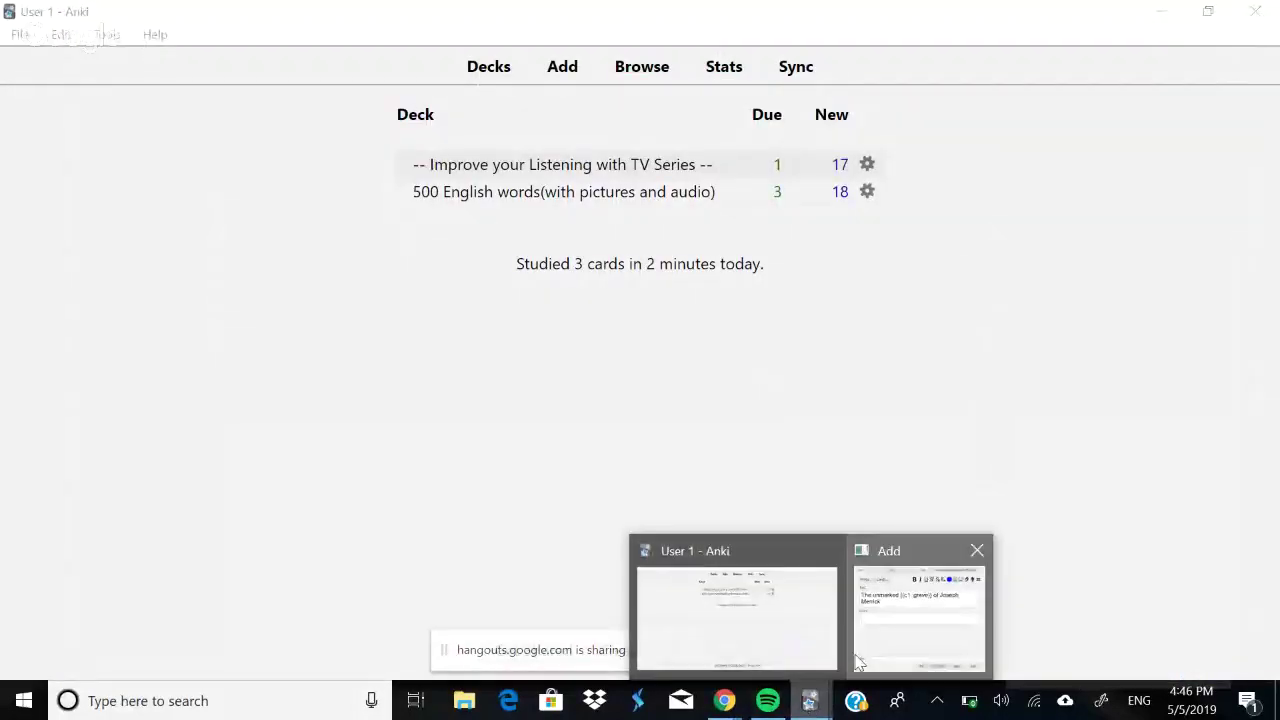
pyautogui.click(919, 610)
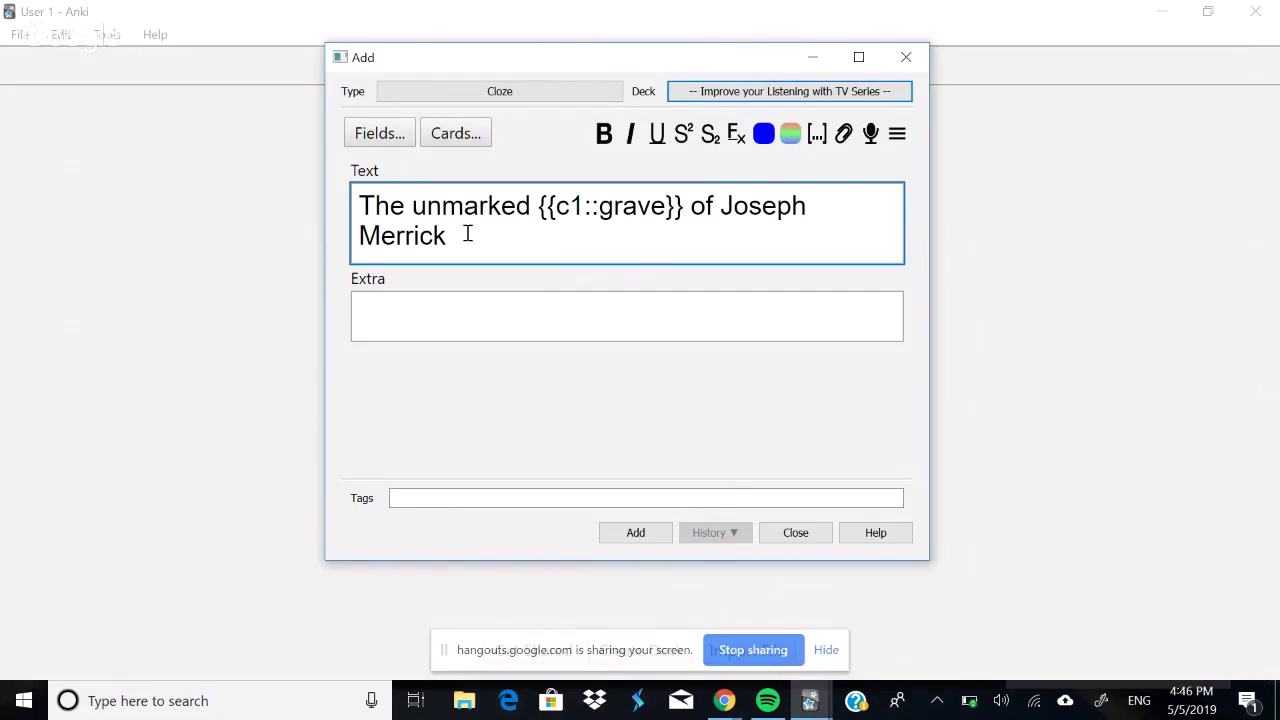
# - Clear the cloze sentence from the note, close the Add window and start a new blank note
pyautogui.moveTo(463, 234); pyautogui.dragTo(355, 209)
pyautogui.press('BackSpace')
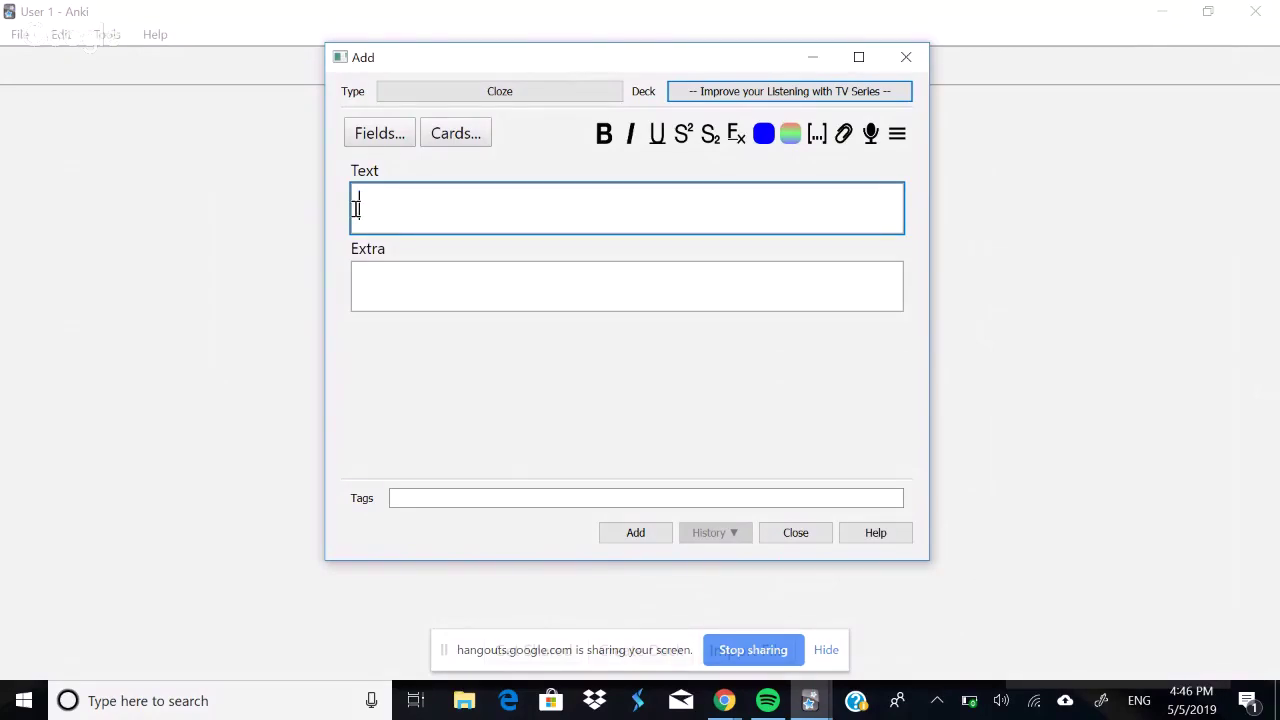
pyautogui.click(908, 60)
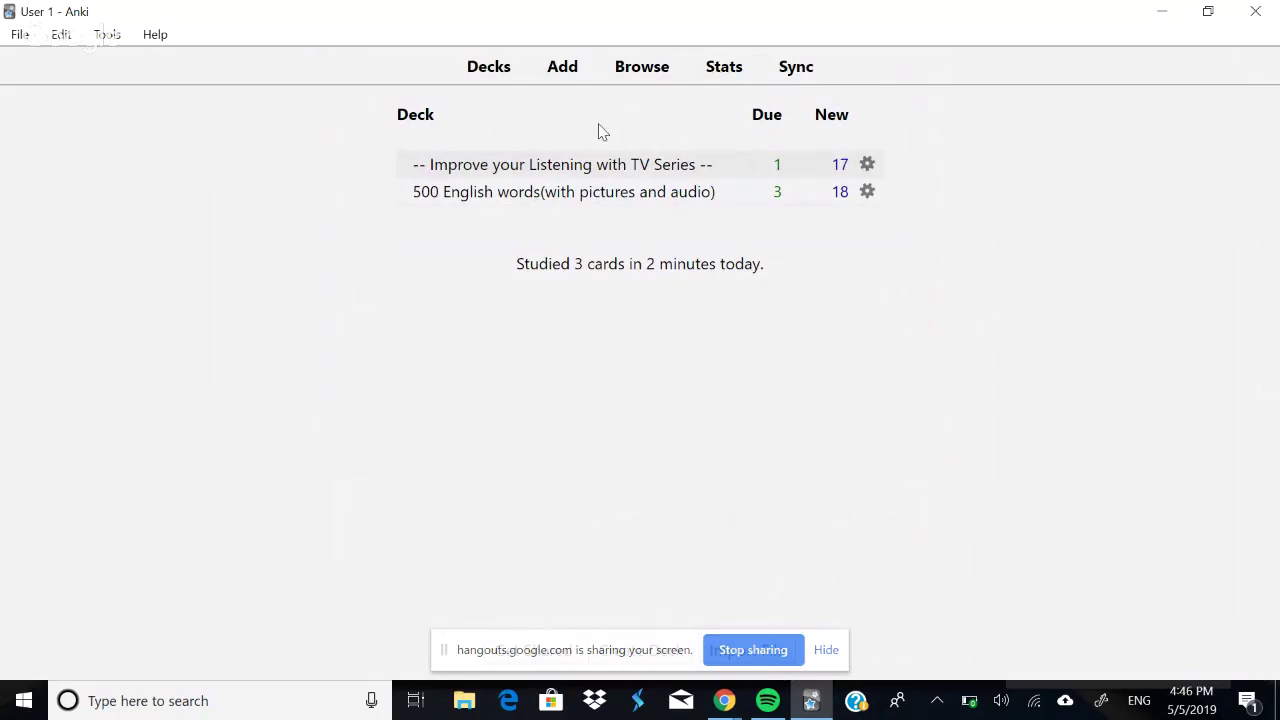
pyautogui.click(563, 68)
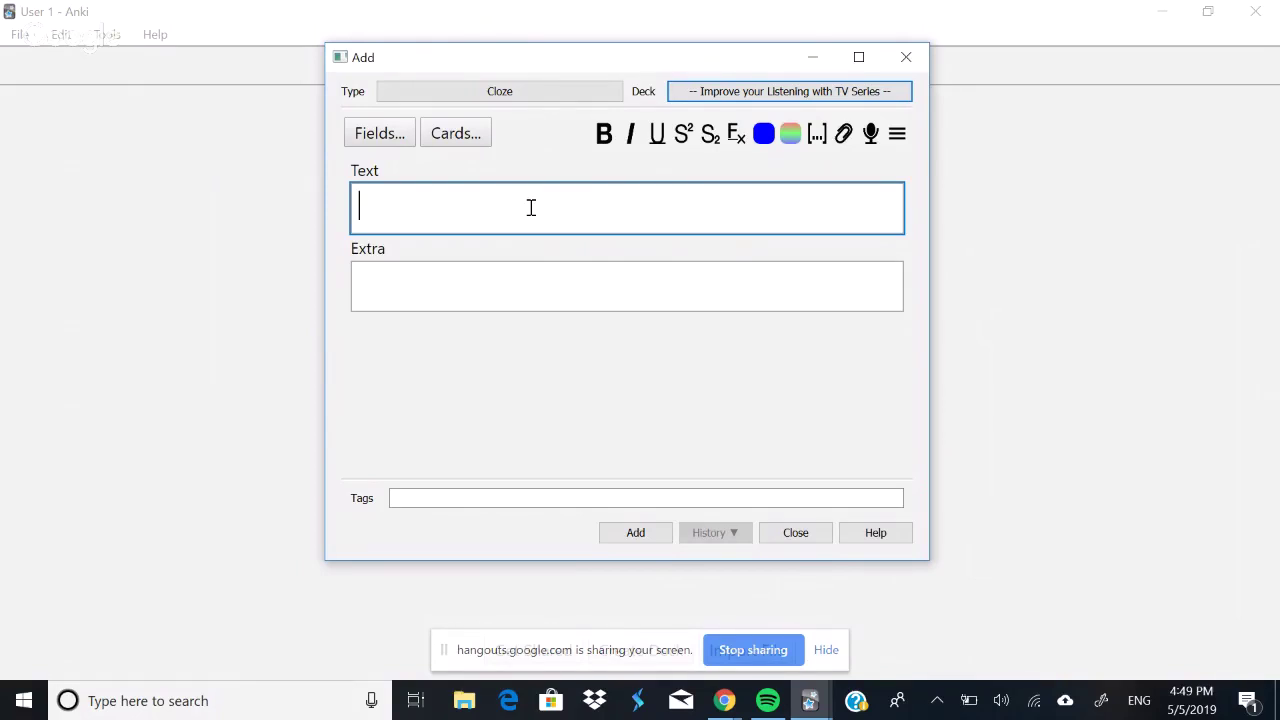
# - Switch to Chrome to view the highlighted phrase in the Independent article, and return to Anki's Add window
pyautogui.click(724, 700)
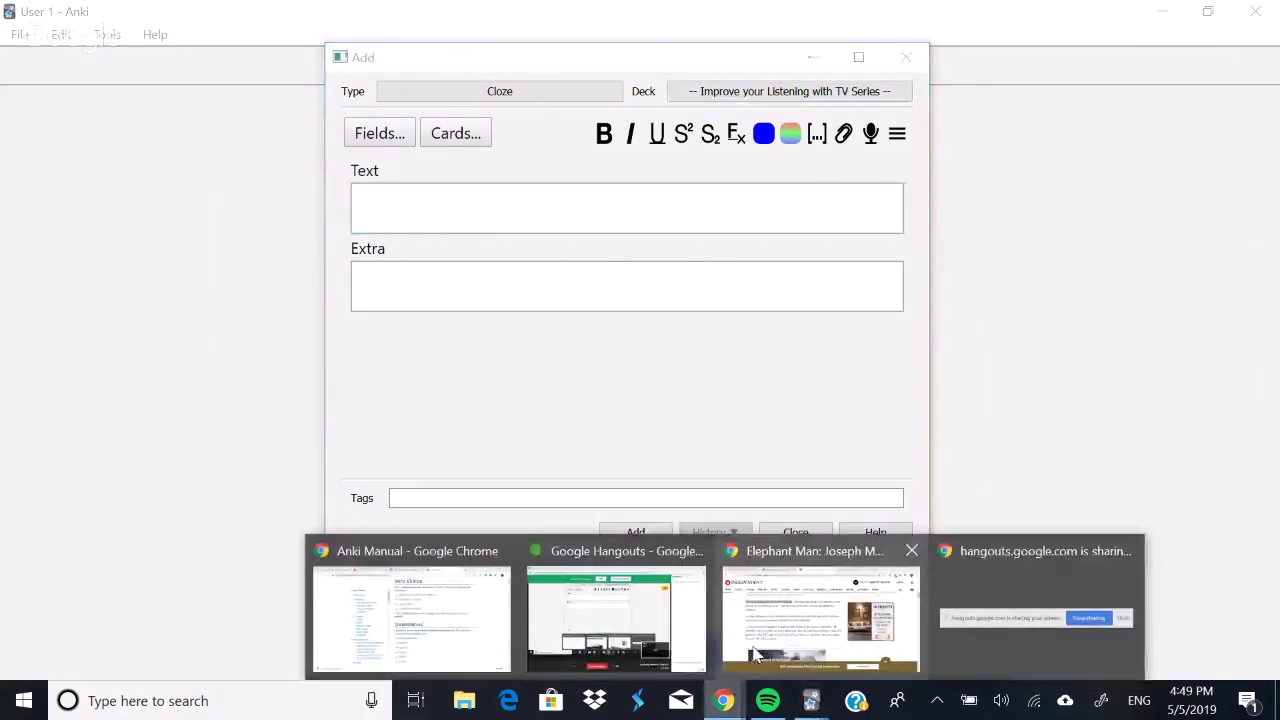
pyautogui.click(757, 655)
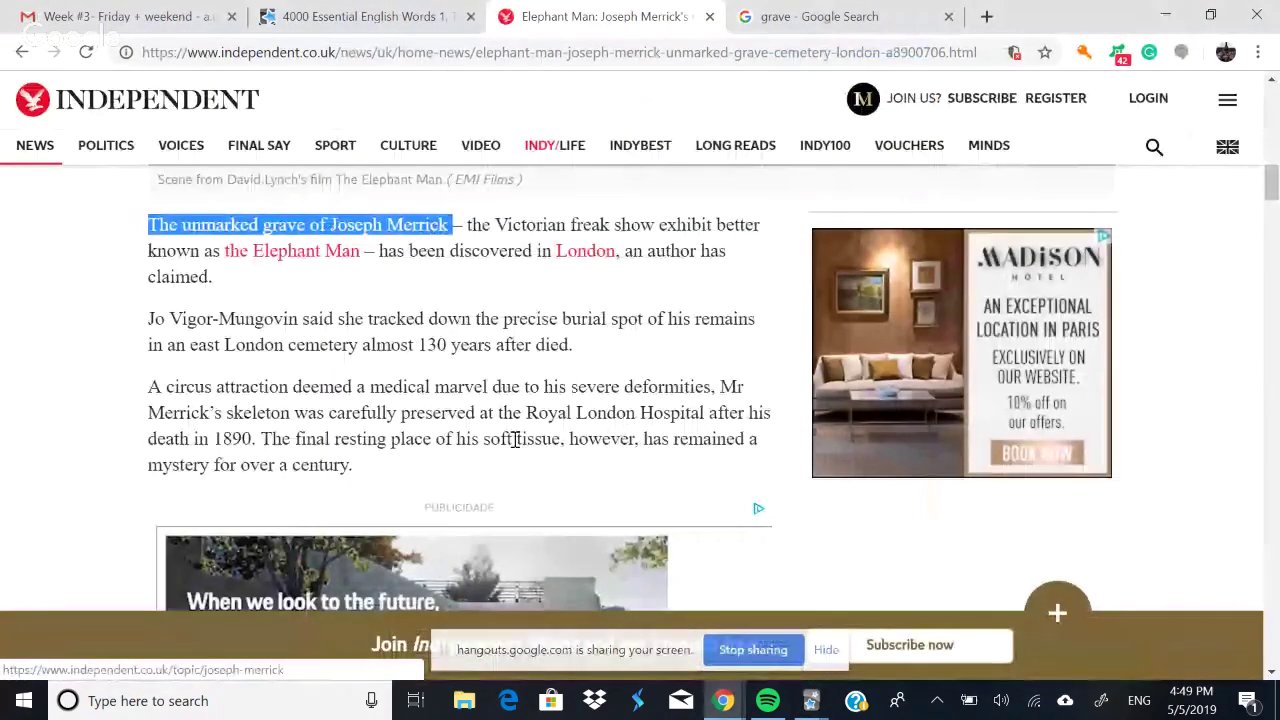
pyautogui.click(811, 700)
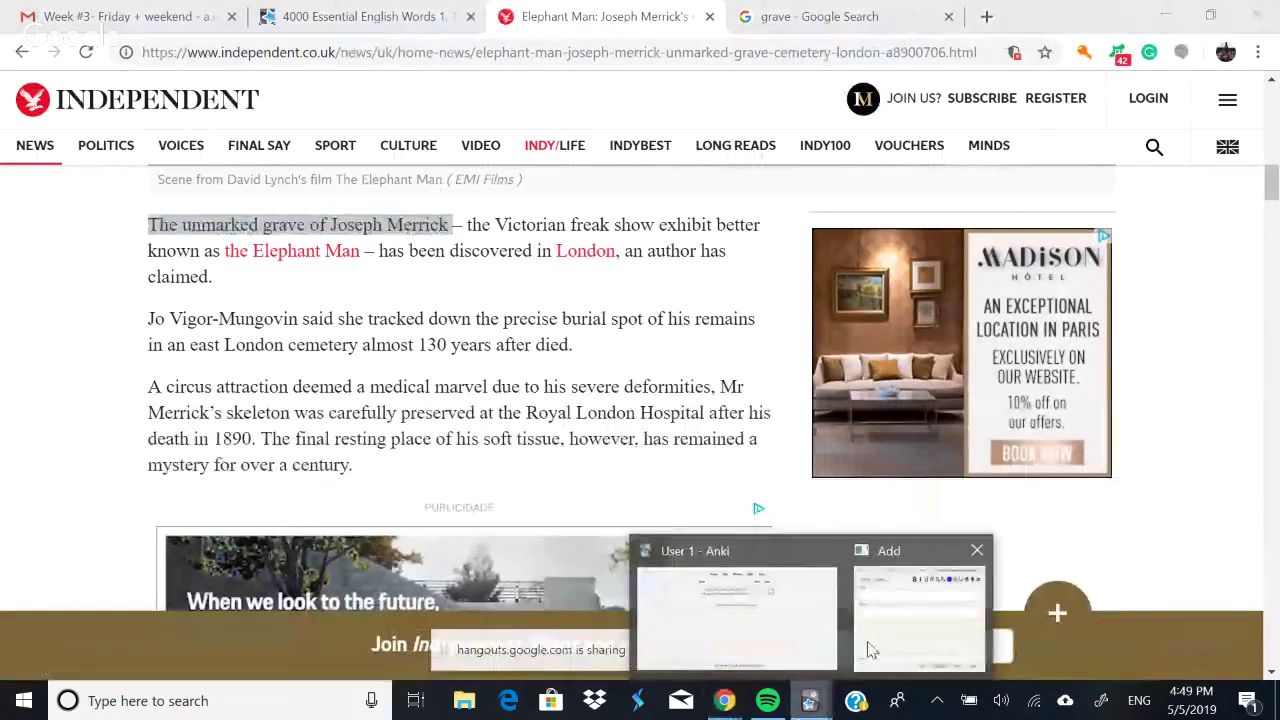
pyautogui.click(805, 620)
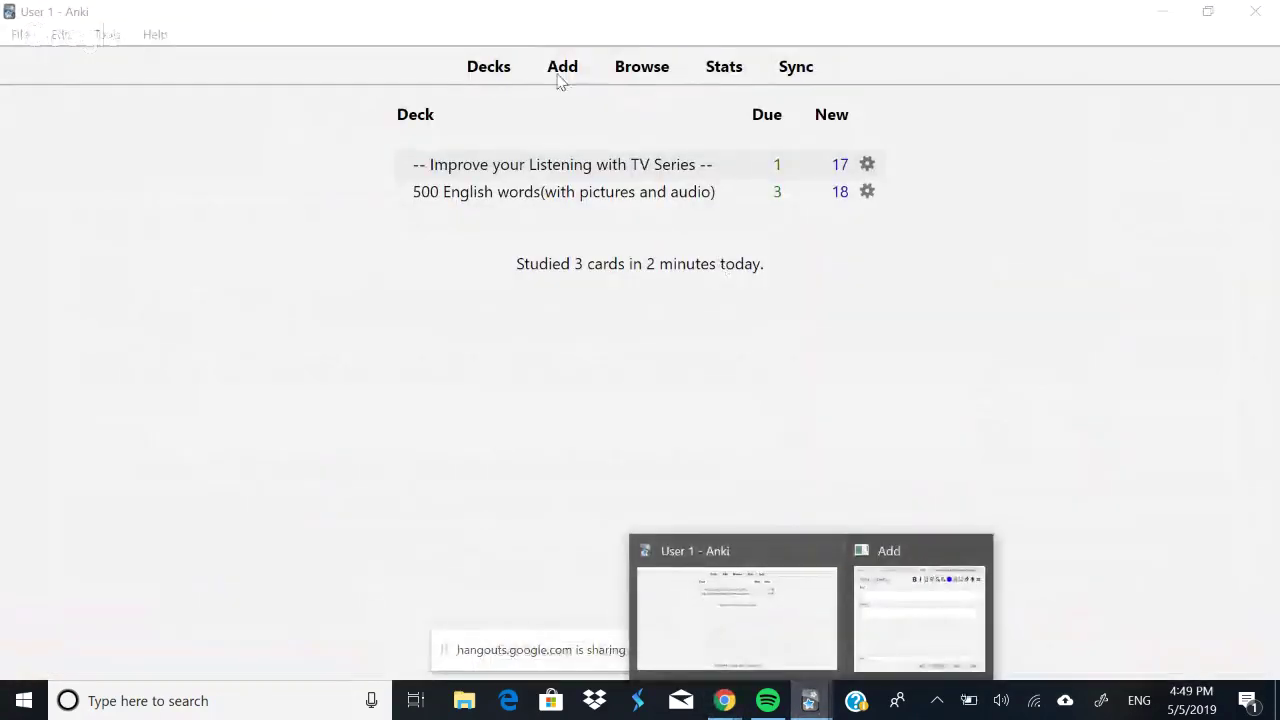
pyautogui.click(877, 556)
# - Set the new note's type to Basic (type in the answer)
pyautogui.click(475, 88)
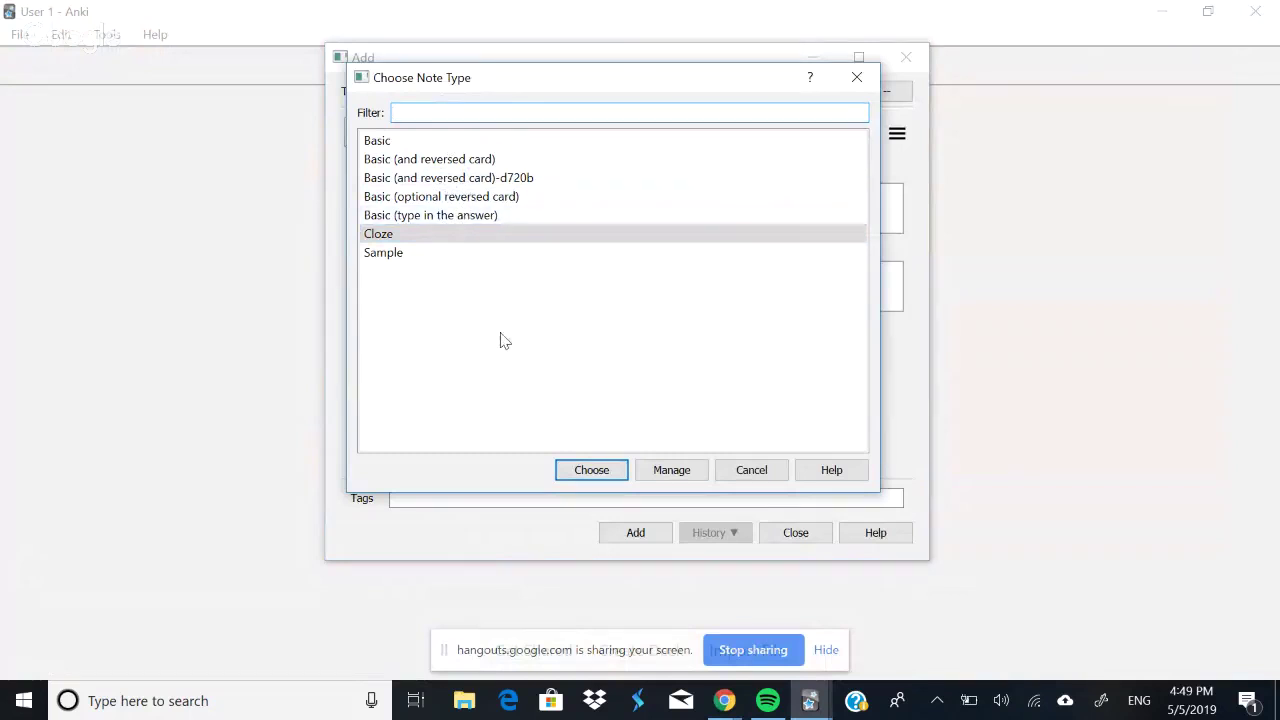
pyautogui.click(470, 234)
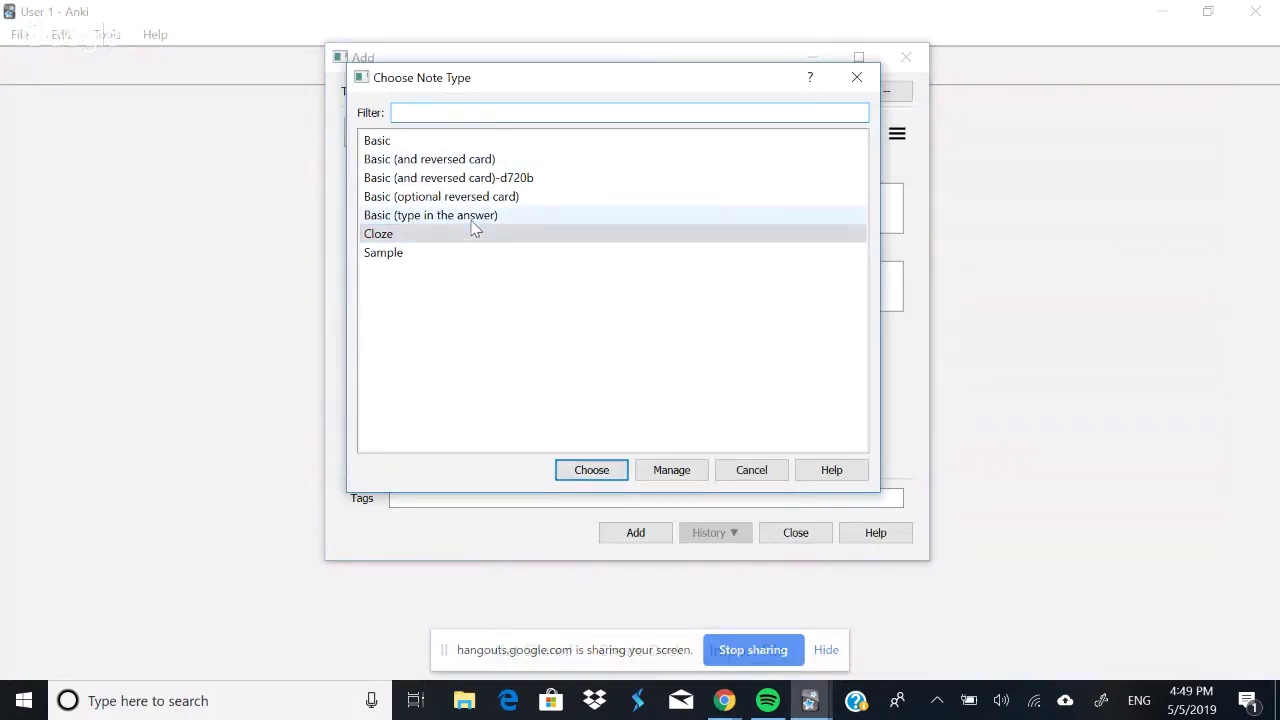
pyautogui.click(463, 222)
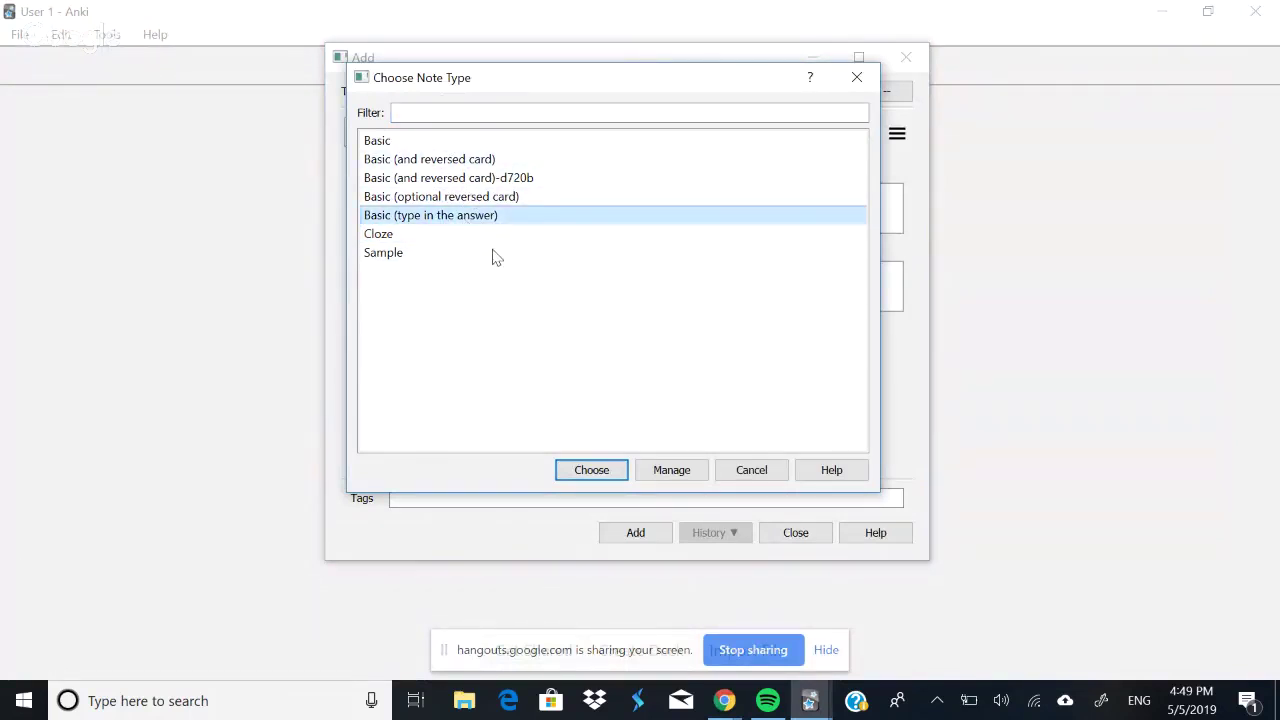
pyautogui.click(593, 470)
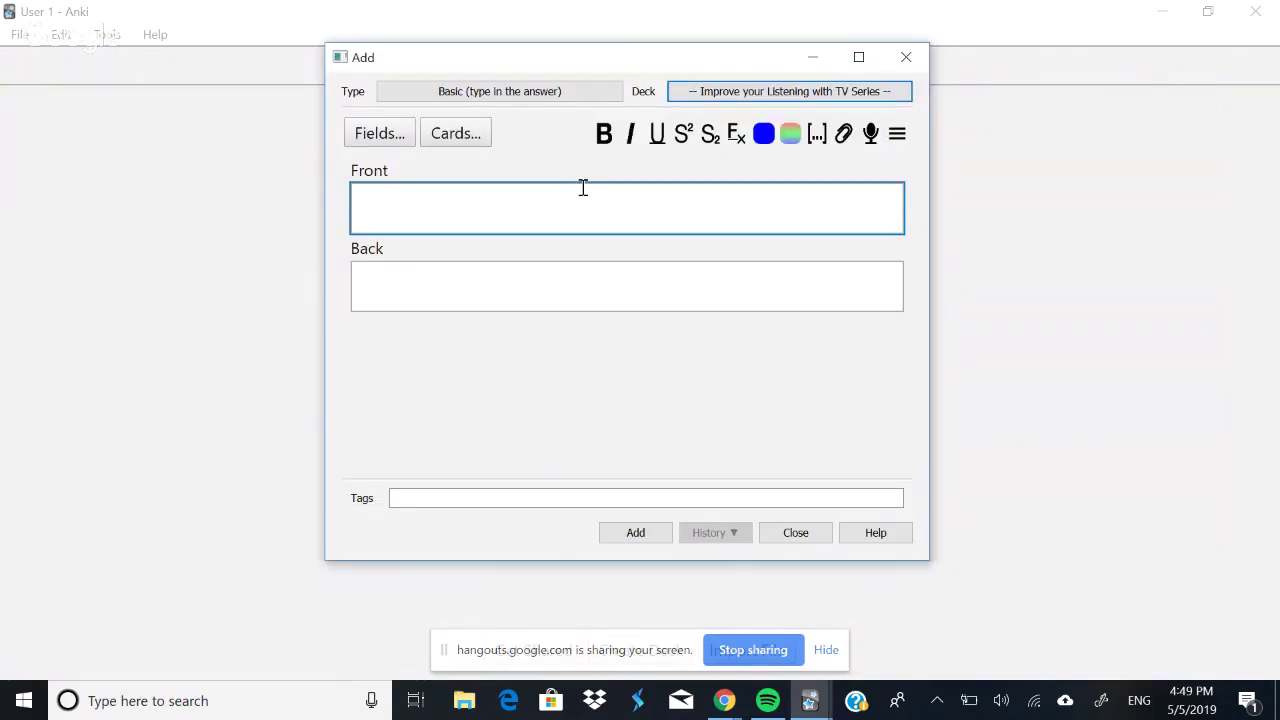
# - Enter "The unmarked grave of Joseph Merrick" in the note's first field and turn the word "grave" into a cloze deletion
pyautogui.write('The unmarked grave of Joseph Merrick')
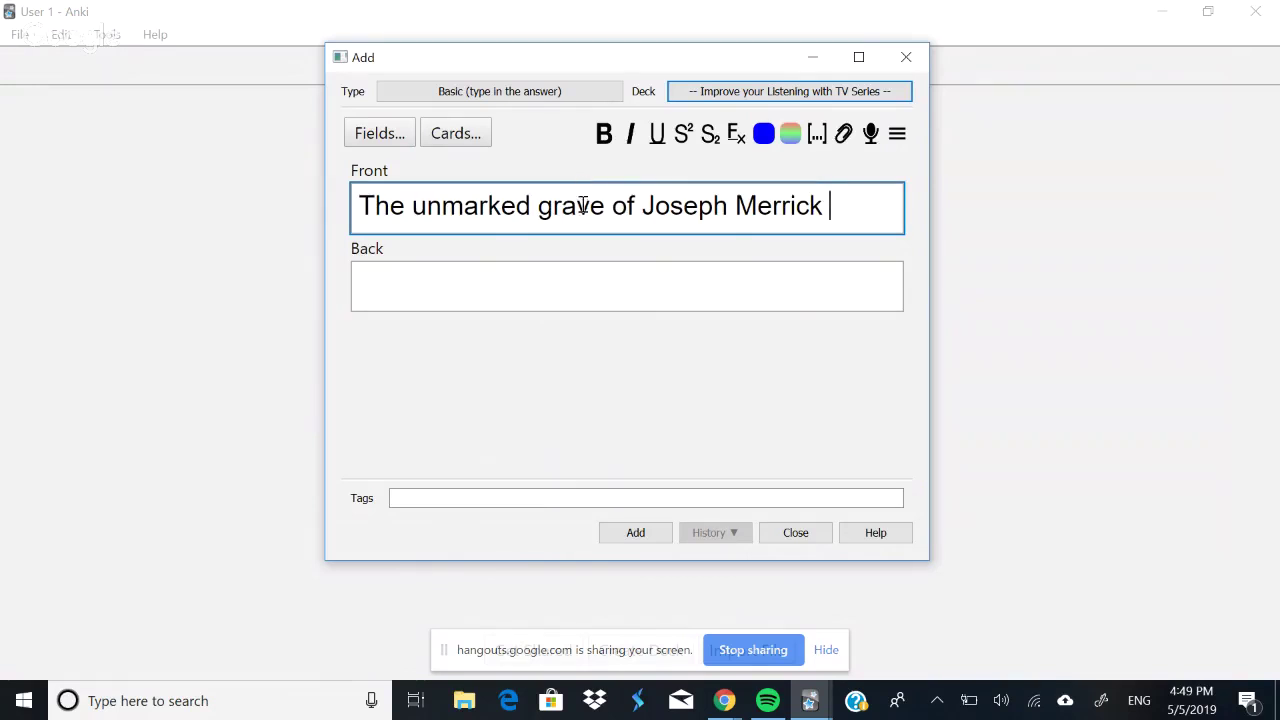
pyautogui.doubleClick(582, 209)
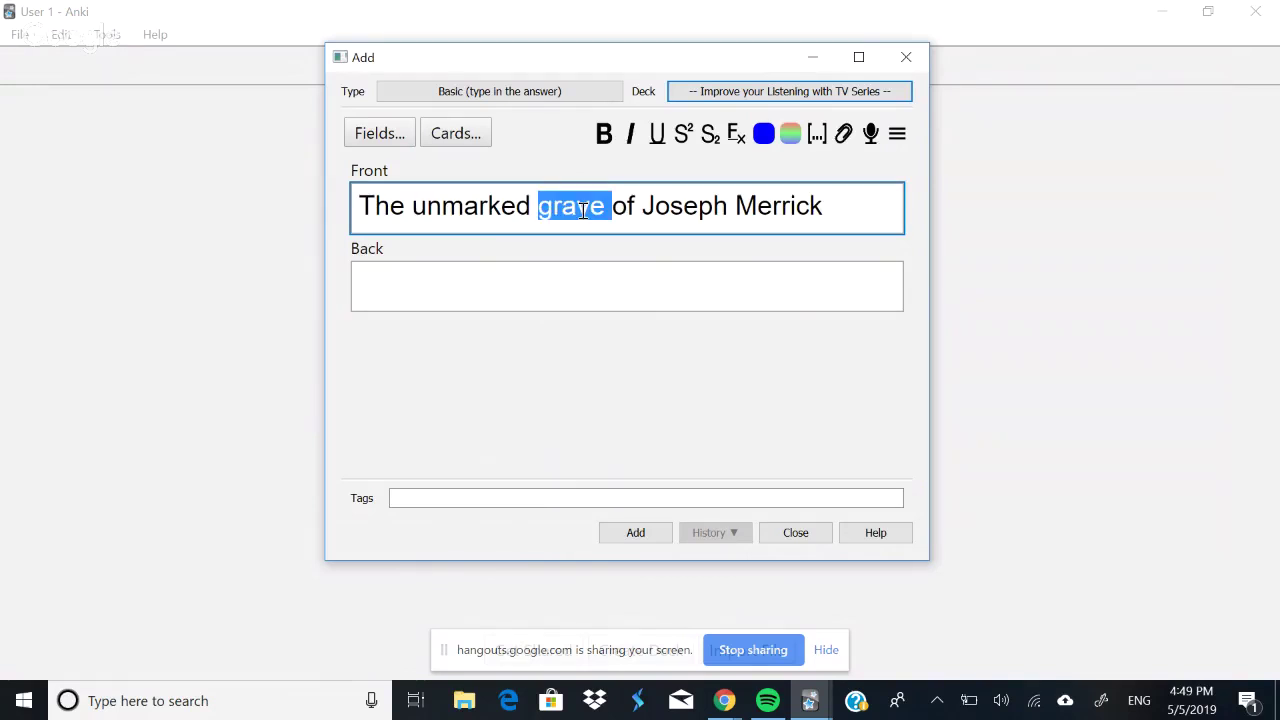
pyautogui.click(818, 136)
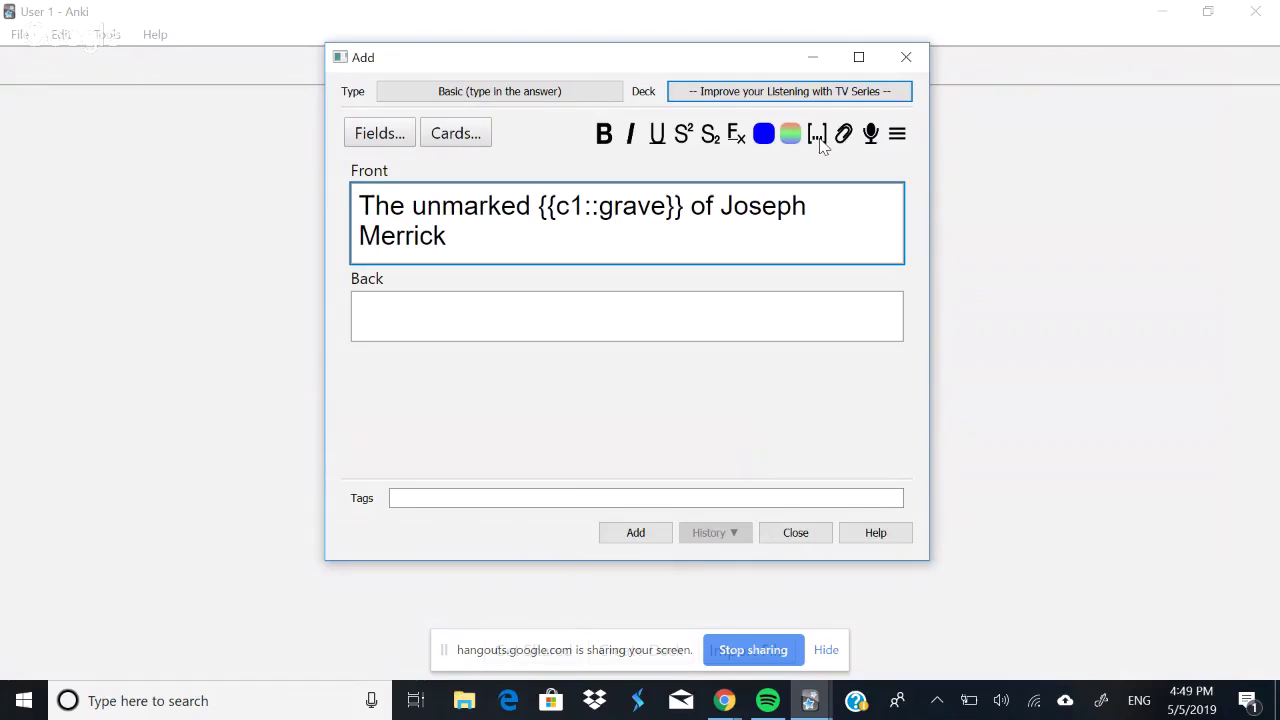
# - Change the note type of the sentence note to Cloze
pyautogui.click(502, 94)
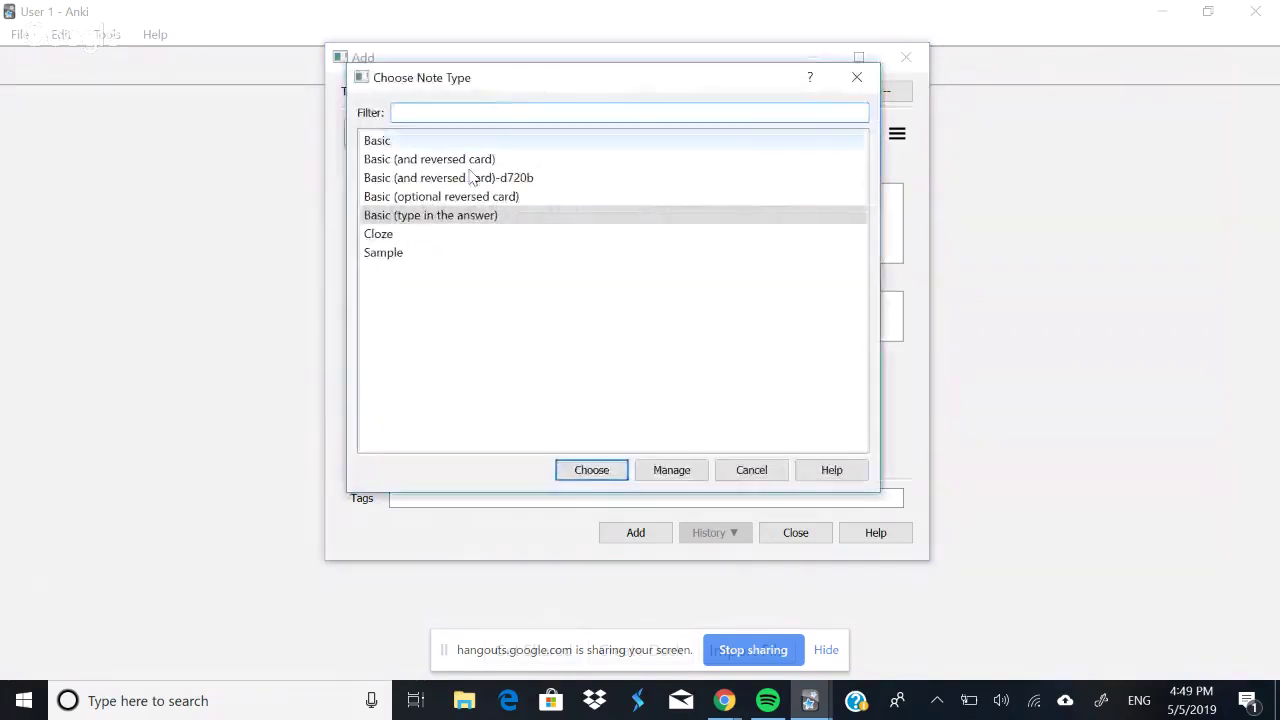
pyautogui.click(436, 236)
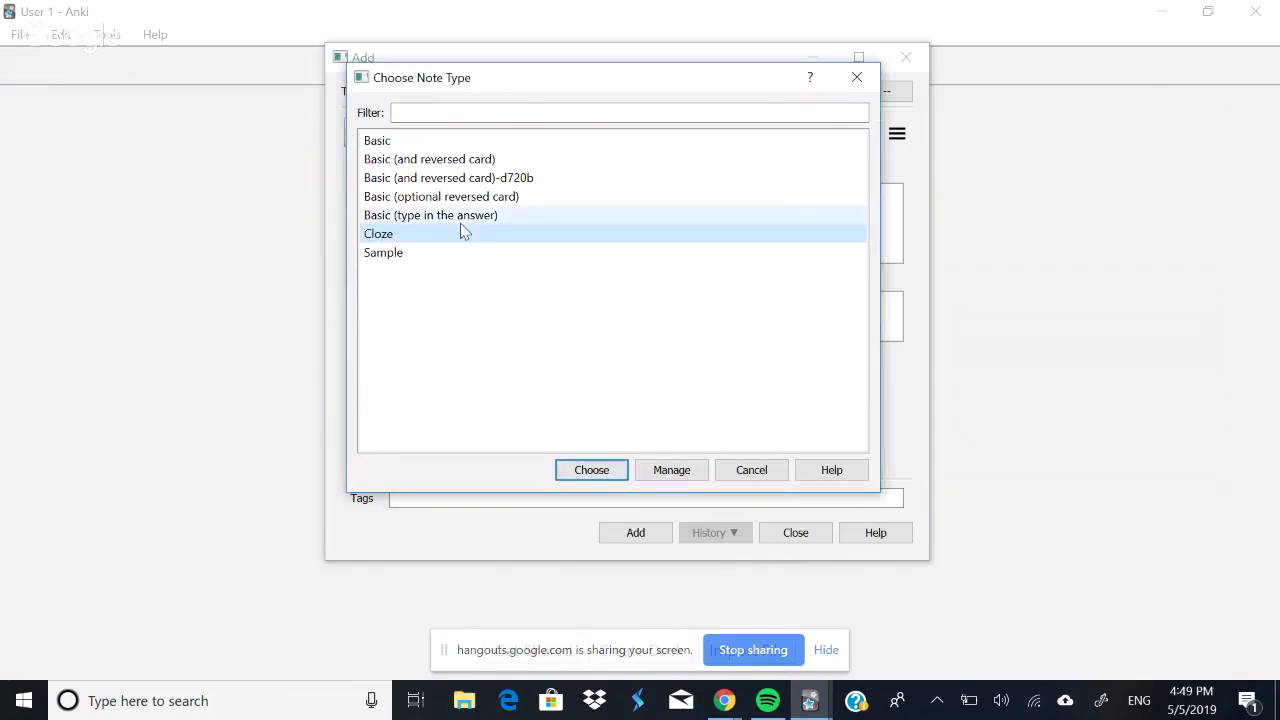
pyautogui.click(593, 470)
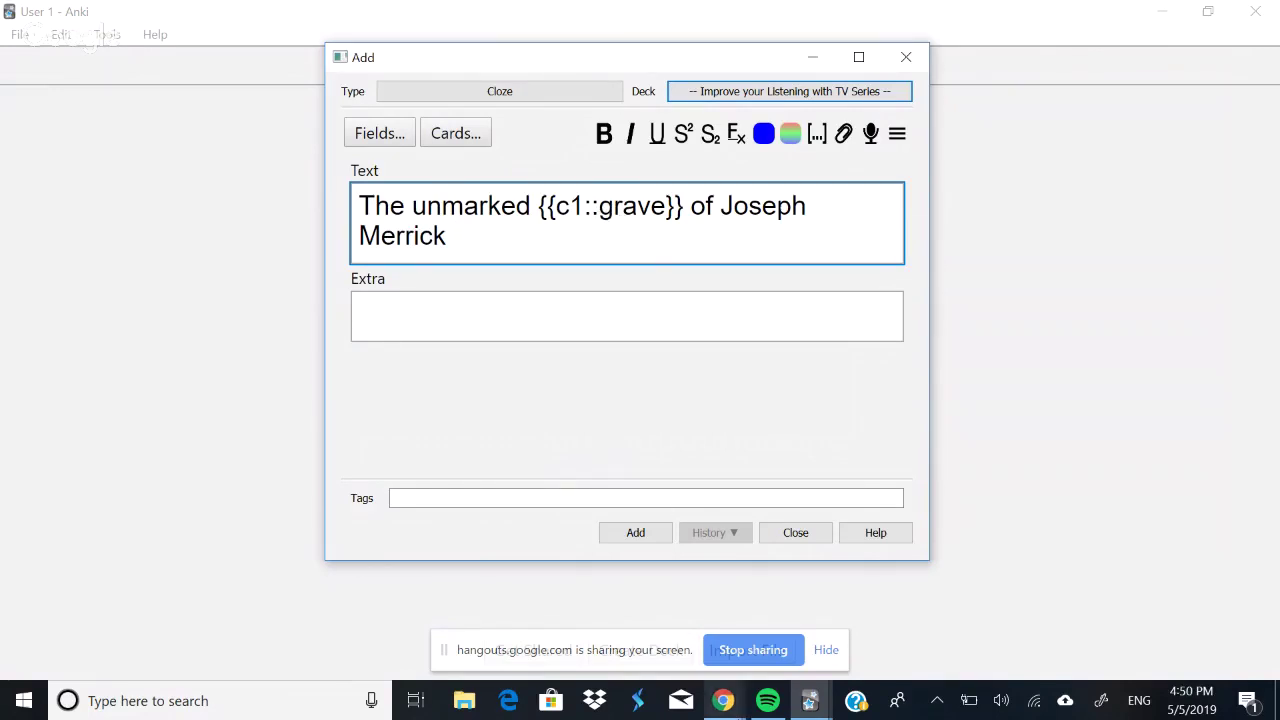
# - Switch to Chrome and open the Anki Manual in a new browser tab
pyautogui.click(735, 710)
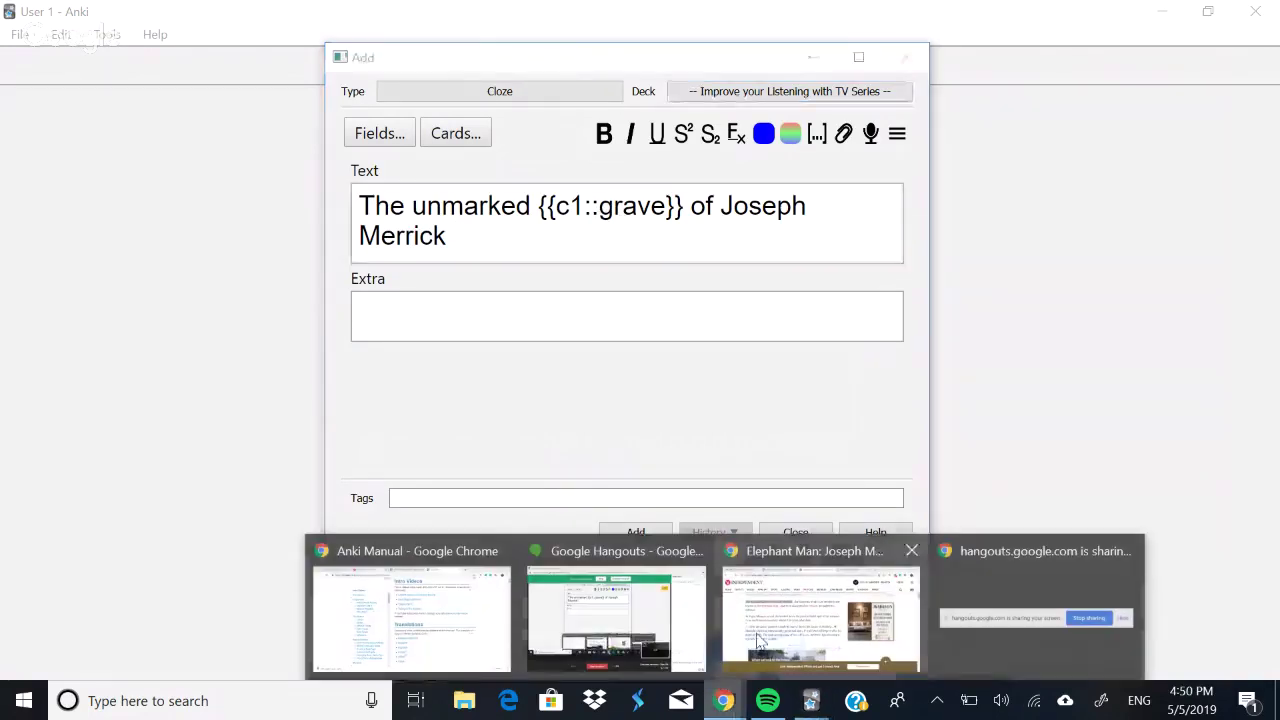
pyautogui.click(757, 640)
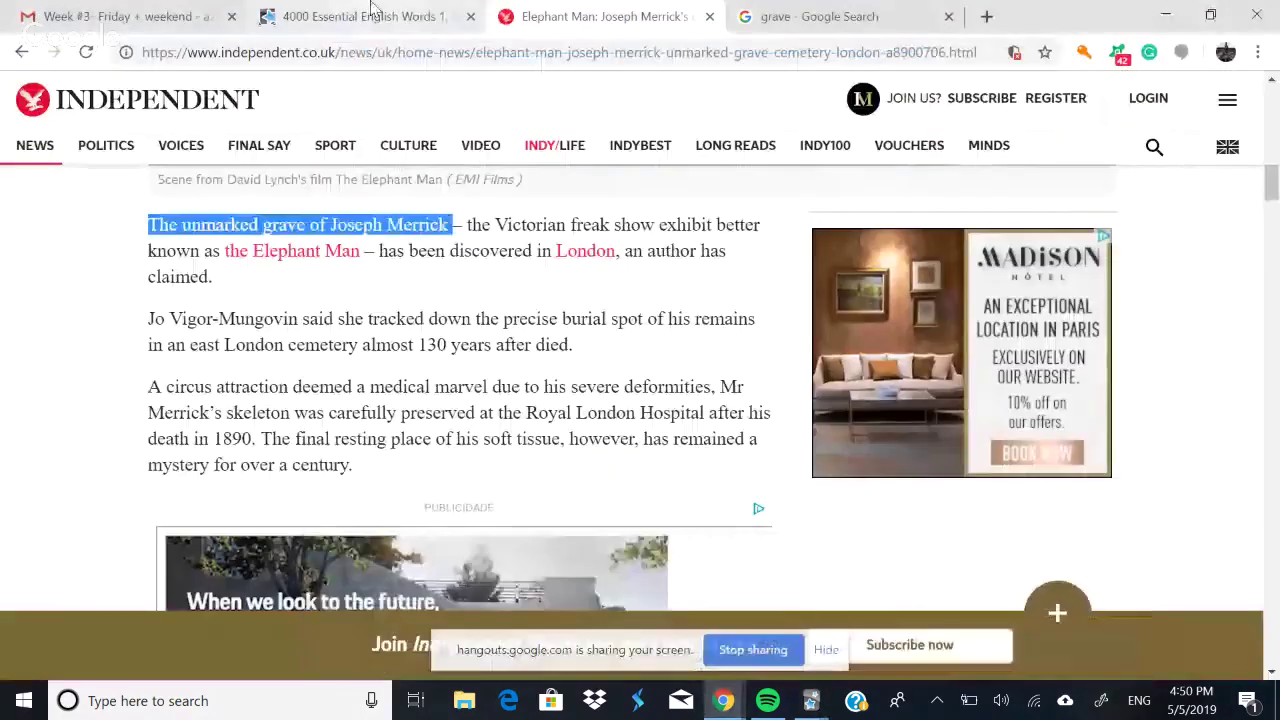
pyautogui.click(370, 10)
pyautogui.click(986, 16)
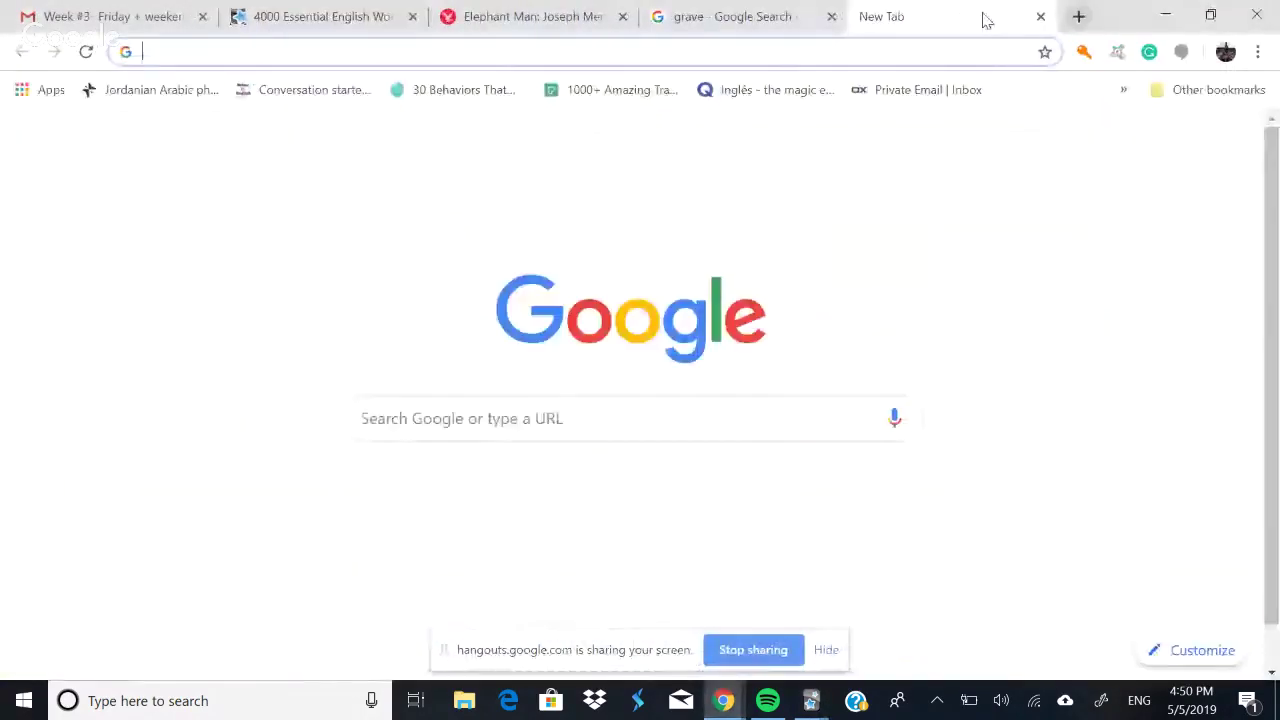
pyautogui.write('ankima')
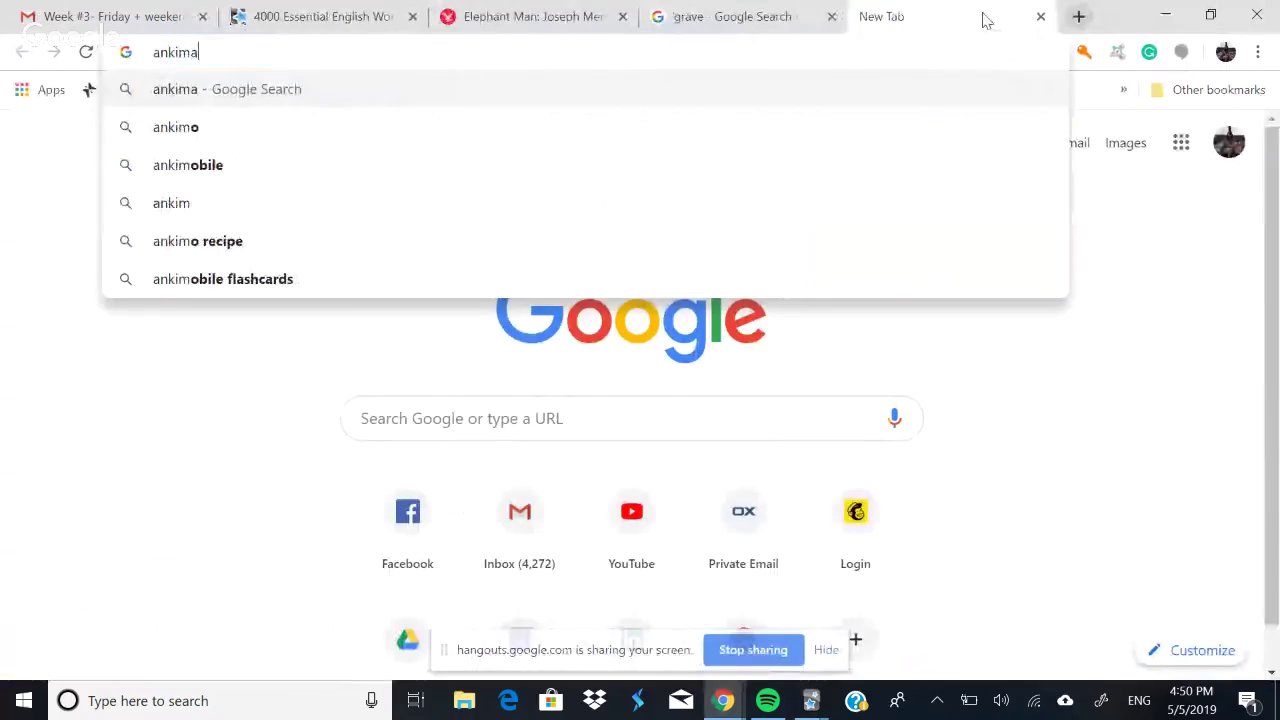
pyautogui.press('BackSpace')
pyautogui.press('BackSpace')
pyautogui.press('BackSpace')
pyautogui.press('BackSpace')
pyautogui.press('BackSpace')
pyautogui.press('BackSpace')
pyautogui.write('manual')
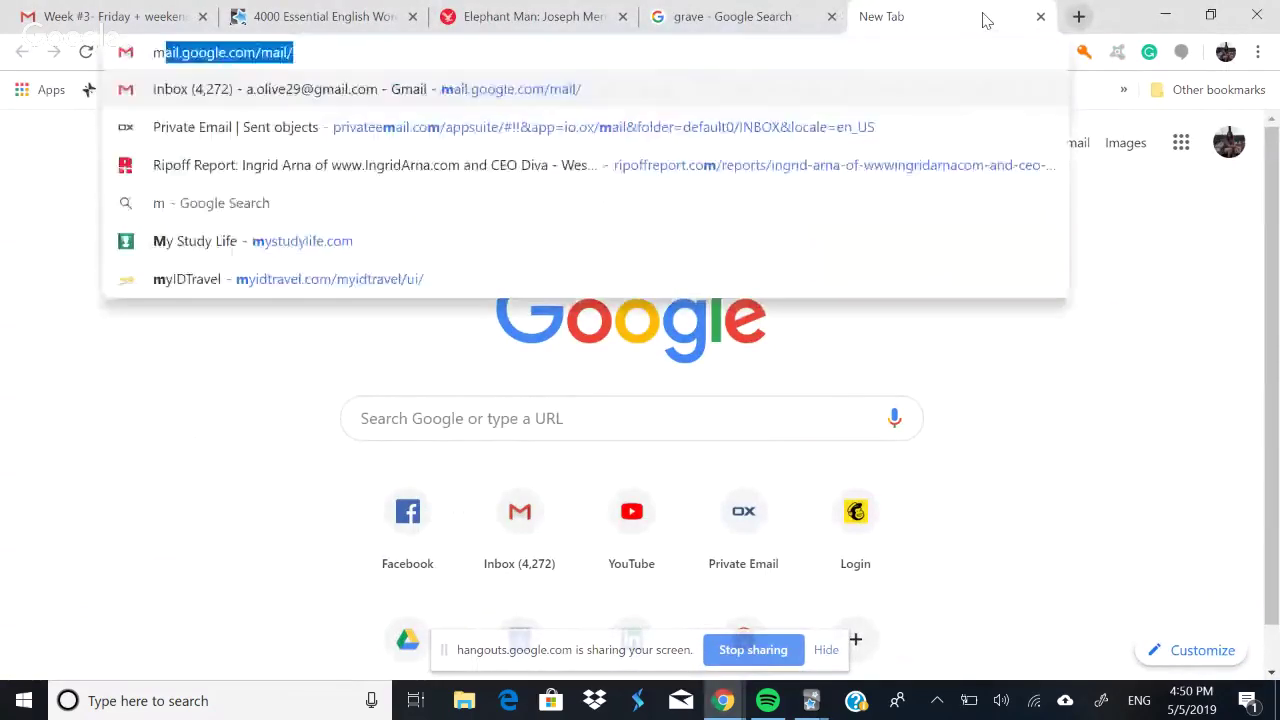
pyautogui.click(838, 148)
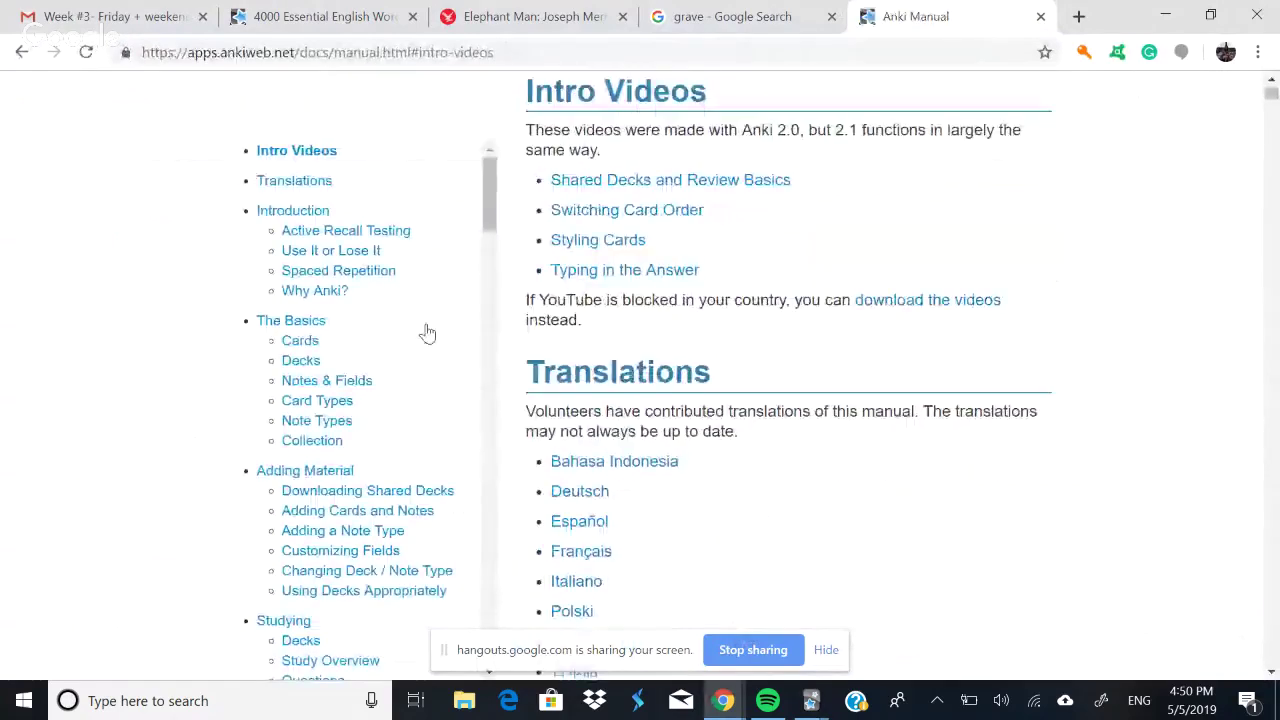
# - Examine the manual's Card Types and Note Types sections, including the description of the Cloze type
pyautogui.click(340, 404)
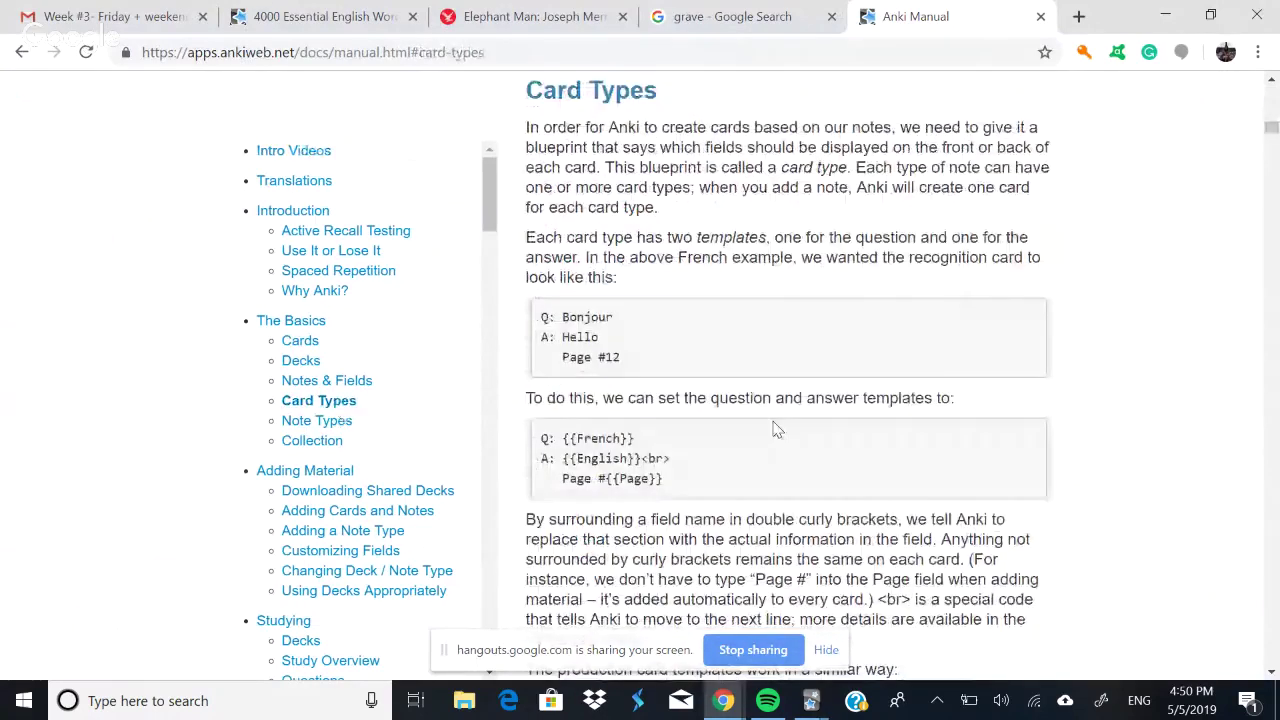
pyautogui.scroll(-2, 1040, 368)
pyautogui.scroll(-2, 1045, 363)
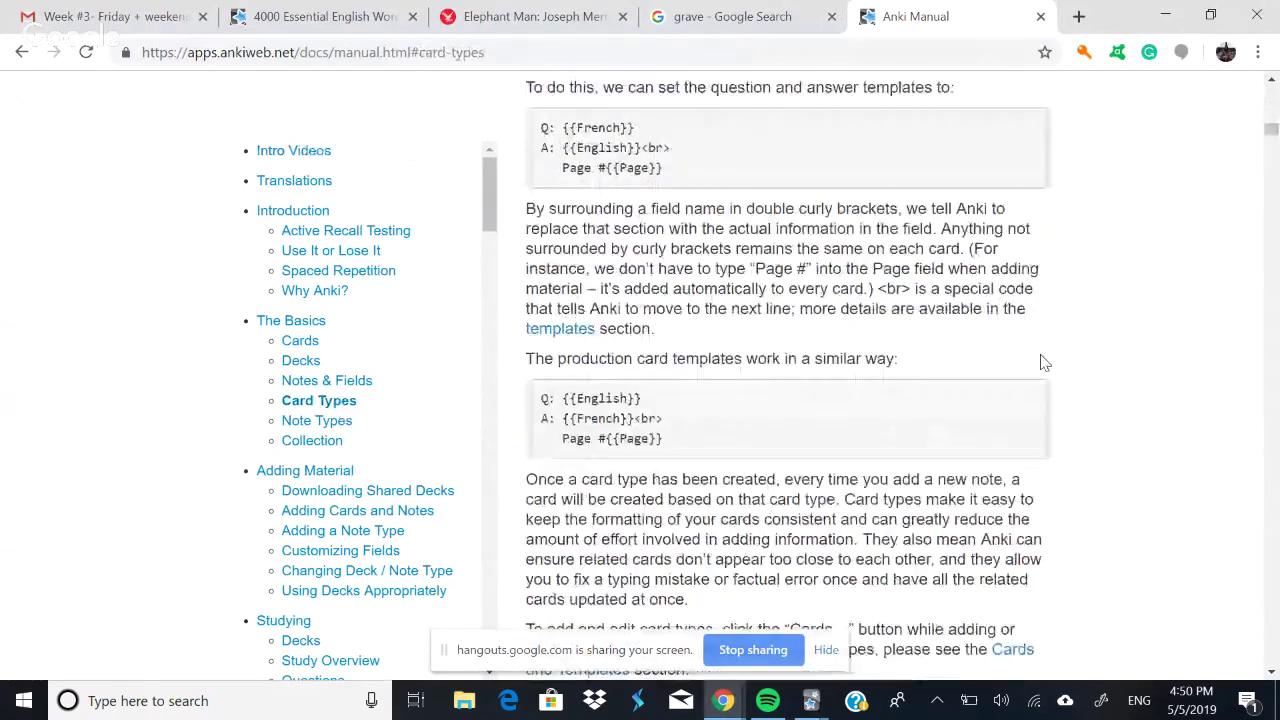
pyautogui.scroll(-2, 1045, 352)
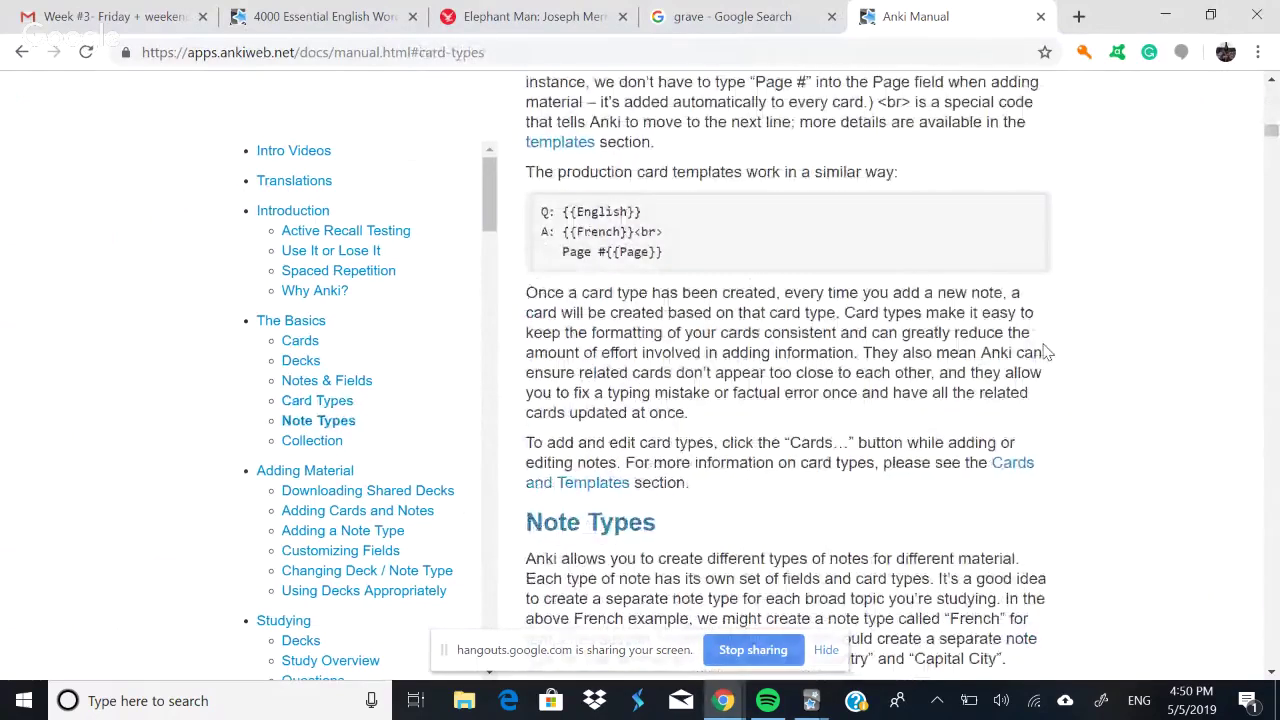
pyautogui.scroll(-5, 1045, 352)
pyautogui.scroll(-4, 1051, 321)
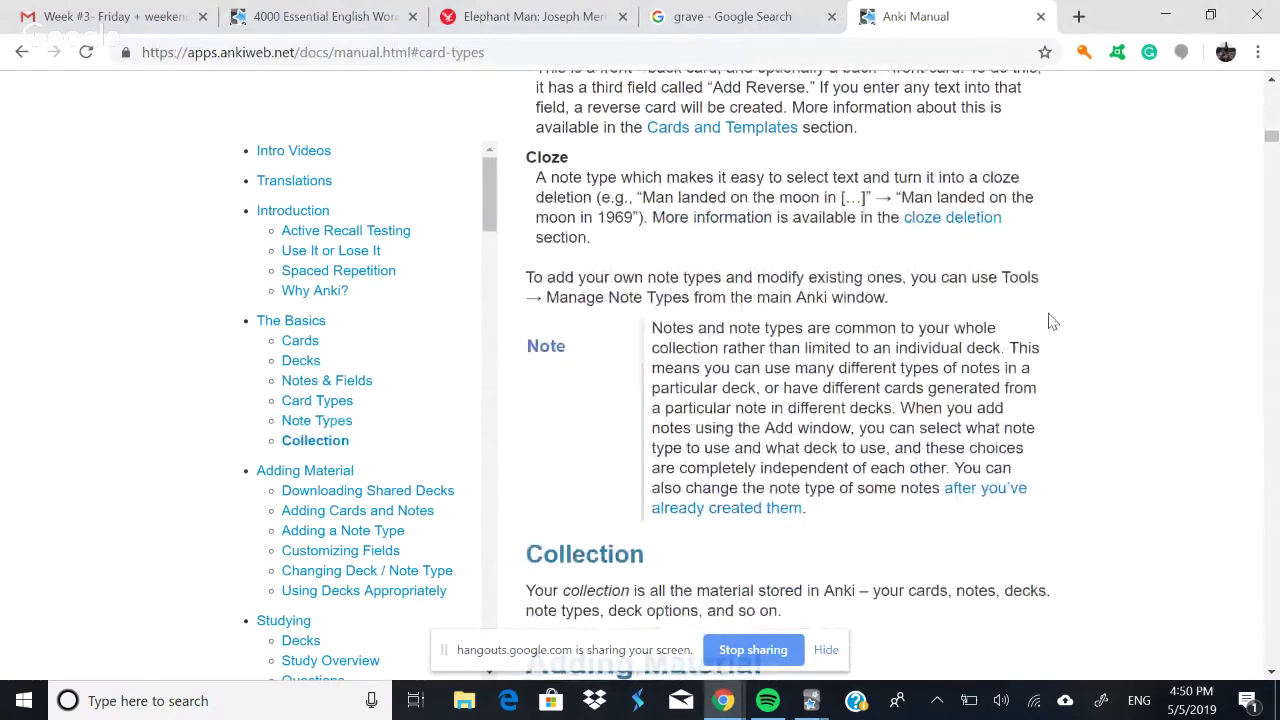
pyautogui.scroll(-2, 1051, 321)
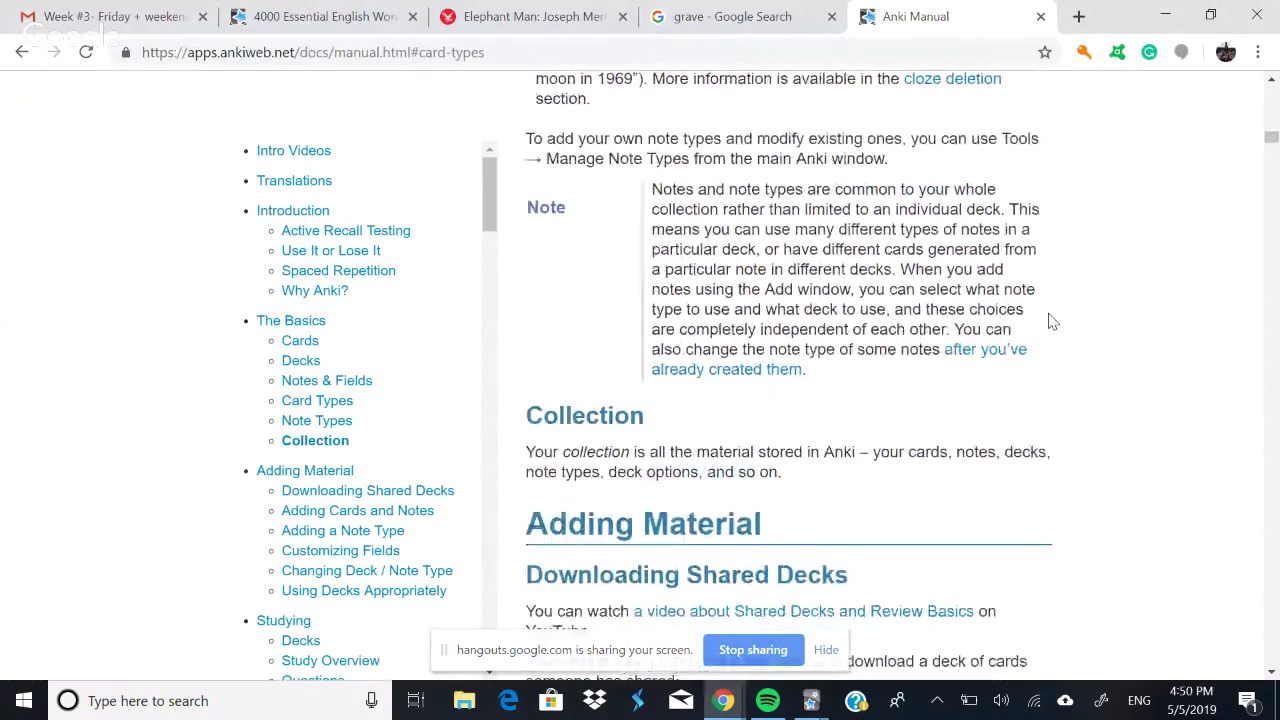
pyautogui.scroll(-2, 1051, 321)
pyautogui.scroll(3, 1051, 321)
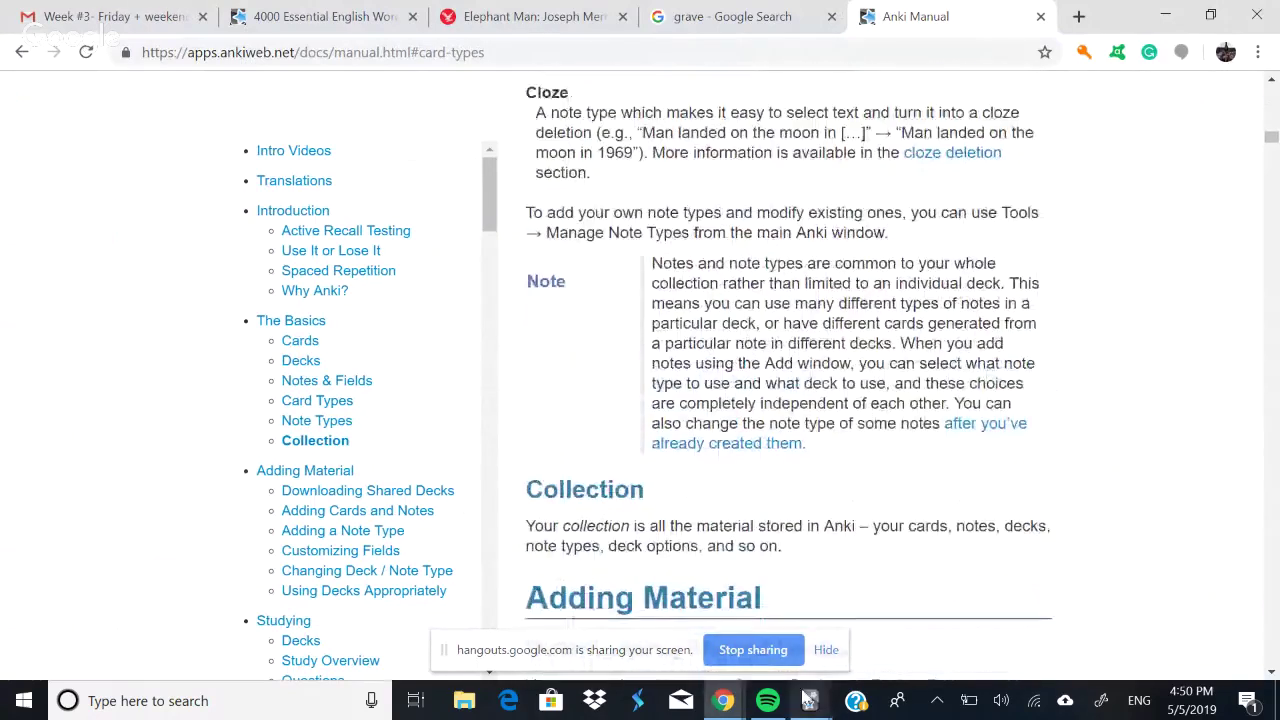
# - Switch back to Anki's note-adding window and set the note's target deck to Default
pyautogui.click(808, 700)
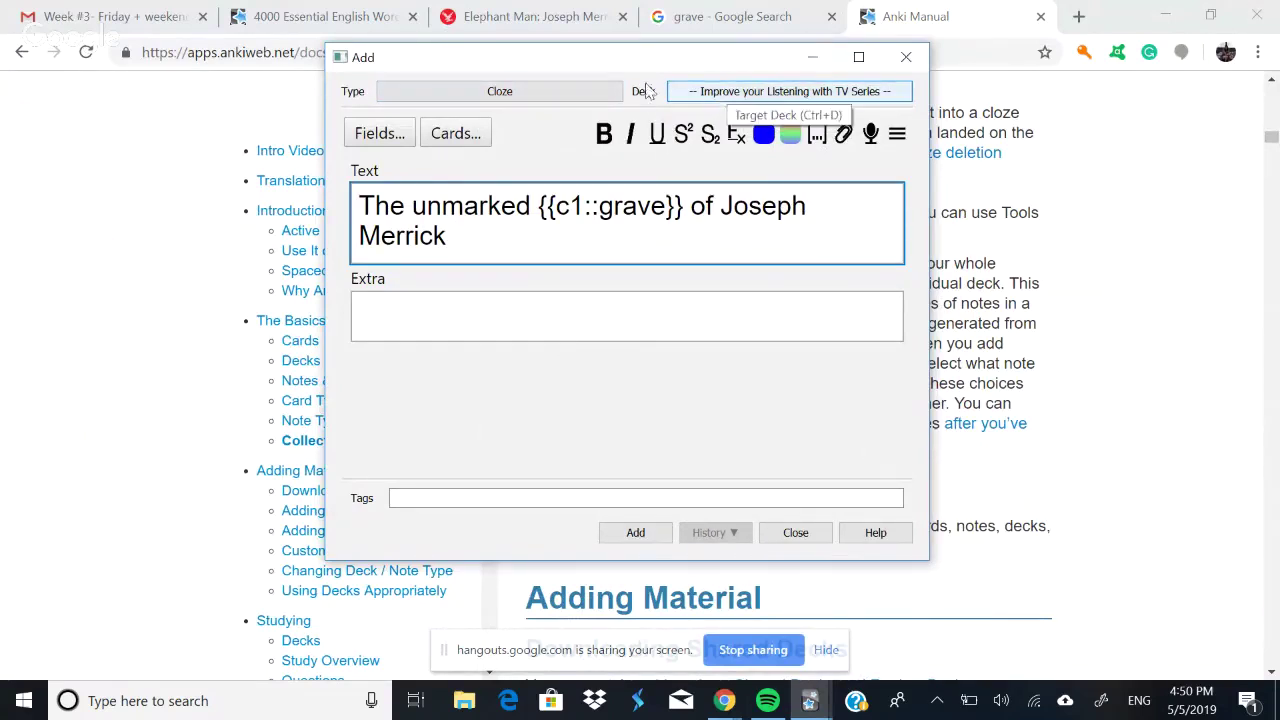
pyautogui.click(715, 93)
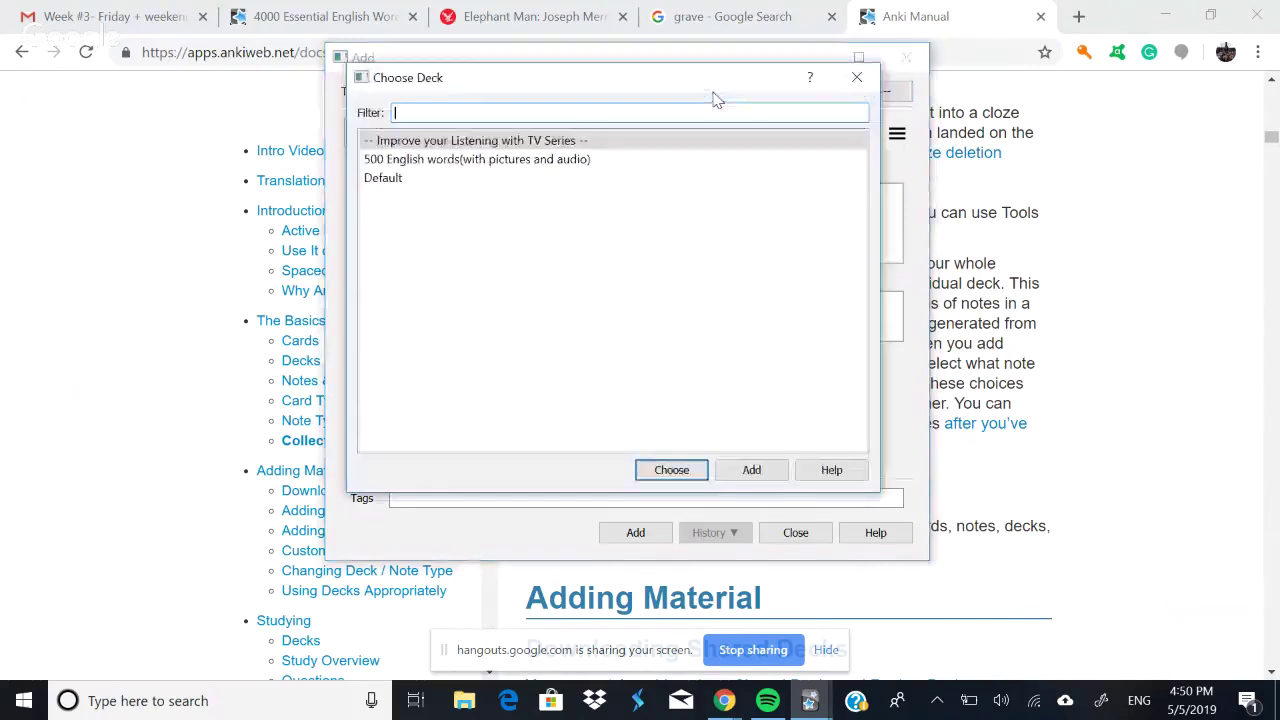
pyautogui.click(470, 187)
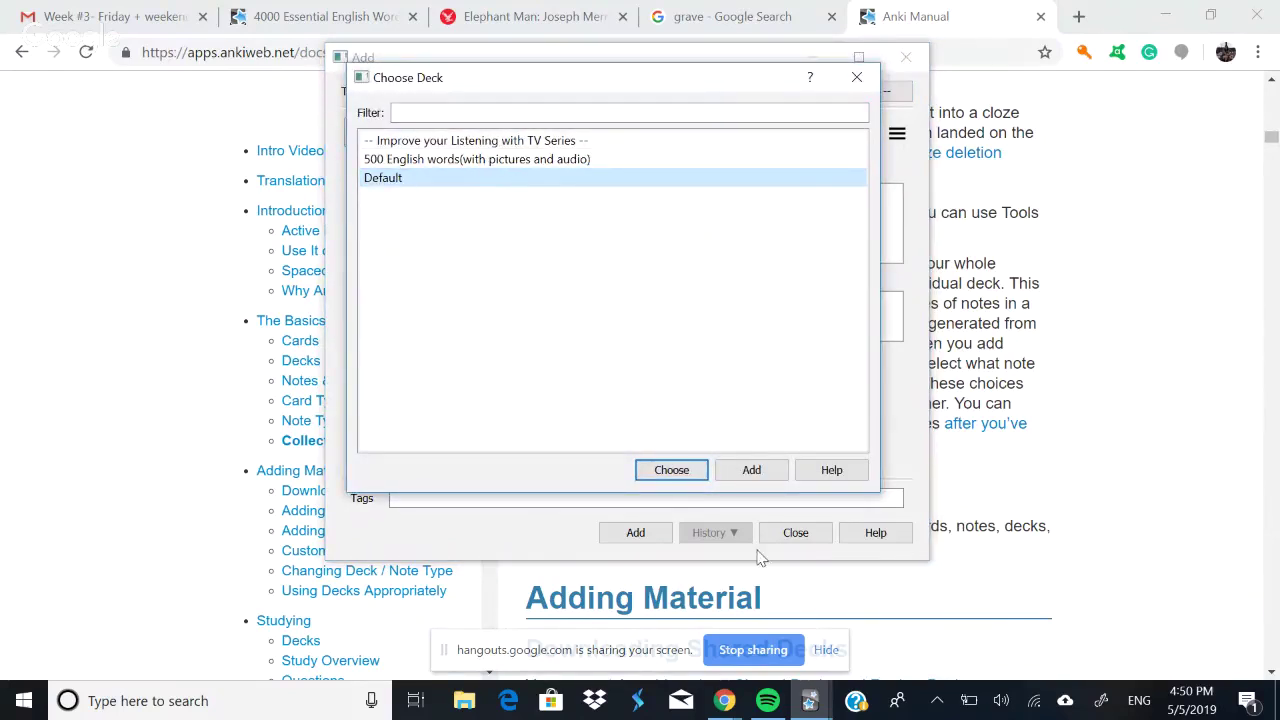
pyautogui.click(682, 470)
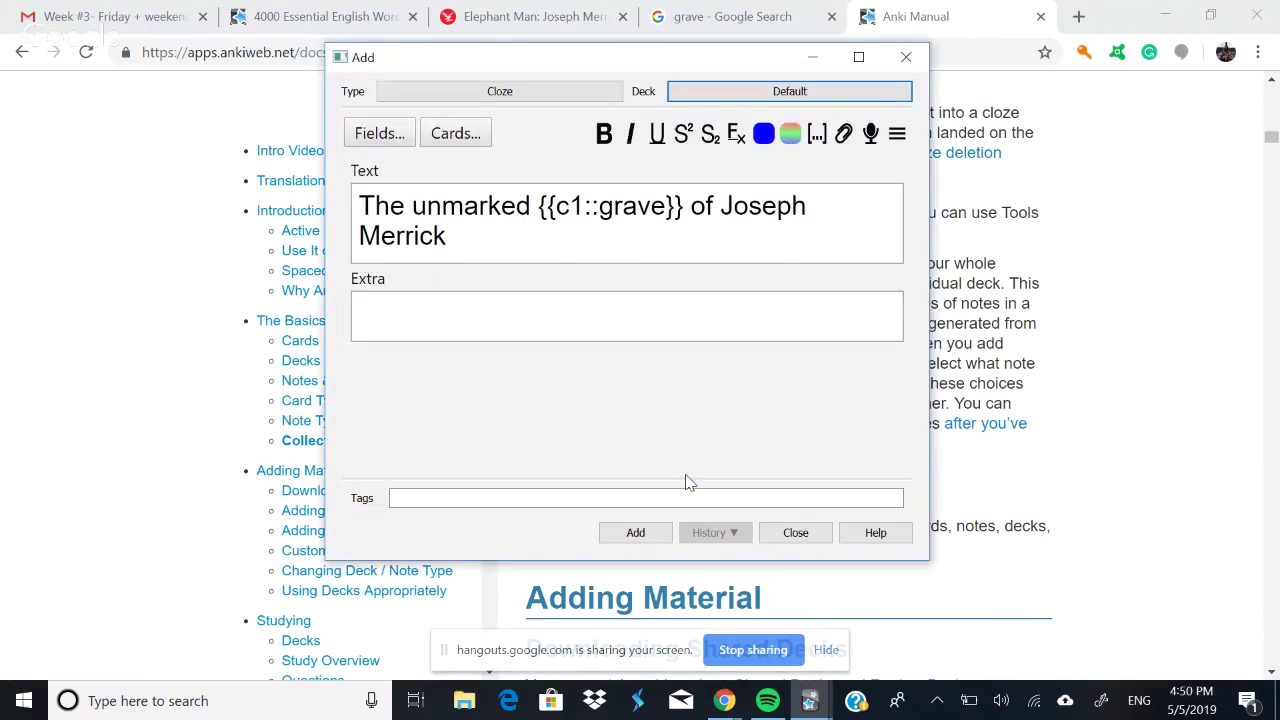
# - Add a blank line below the cloze sentence in the note's Text field
pyautogui.click(598, 205)
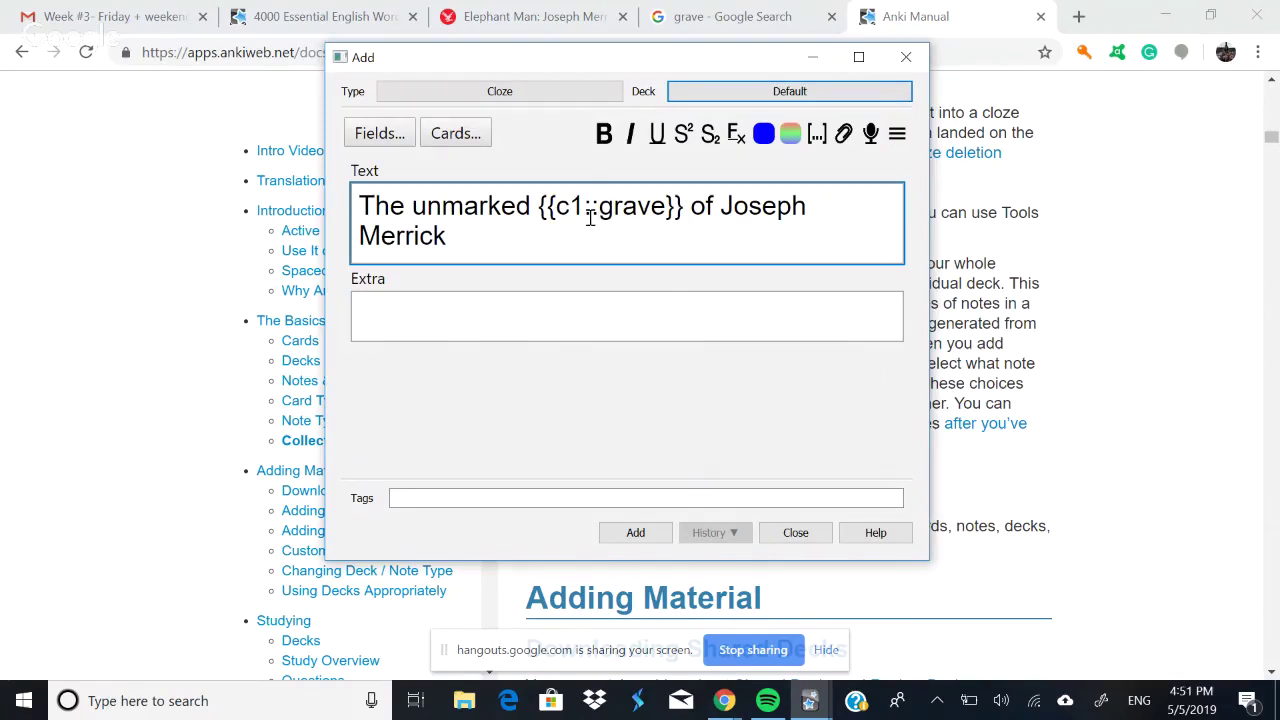
pyautogui.click(467, 235)
pyautogui.press('Return')
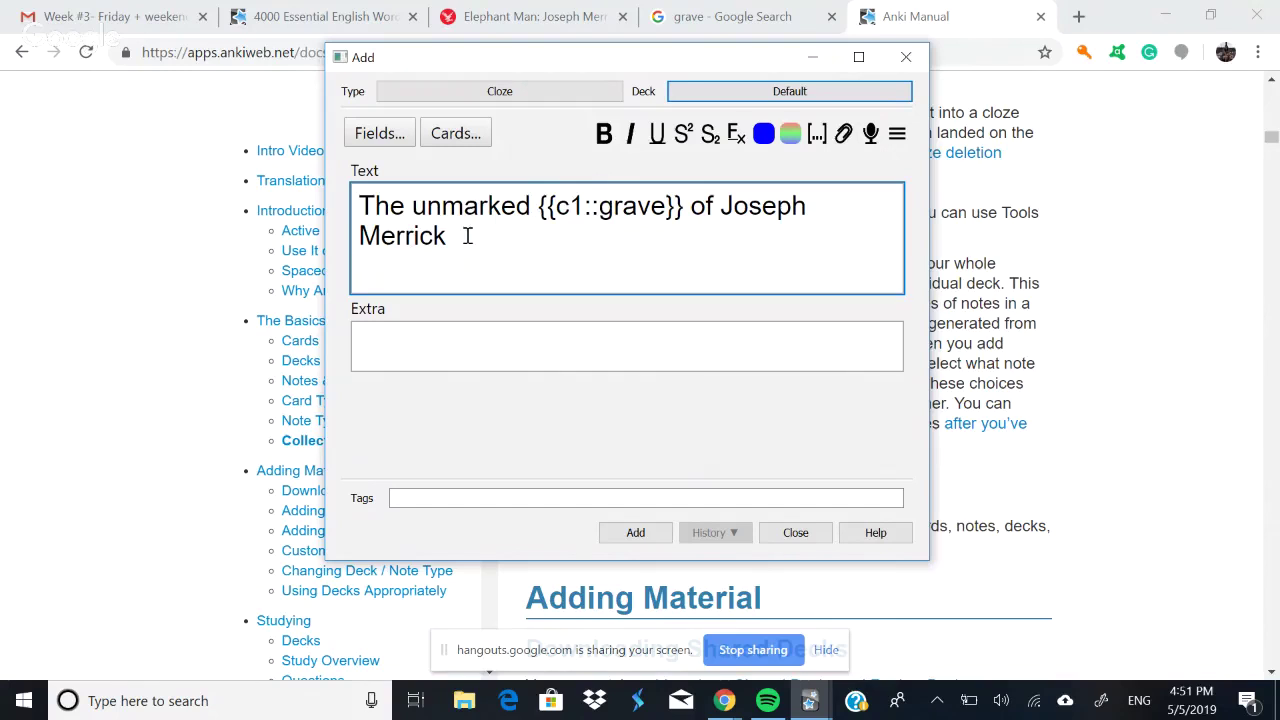
# - Switch to Chrome, preview the Arlington National Cemetery picture in the "grave" image results and start saving it as an image file
pyautogui.click(1177, 378)
pyautogui.click(792, 8)
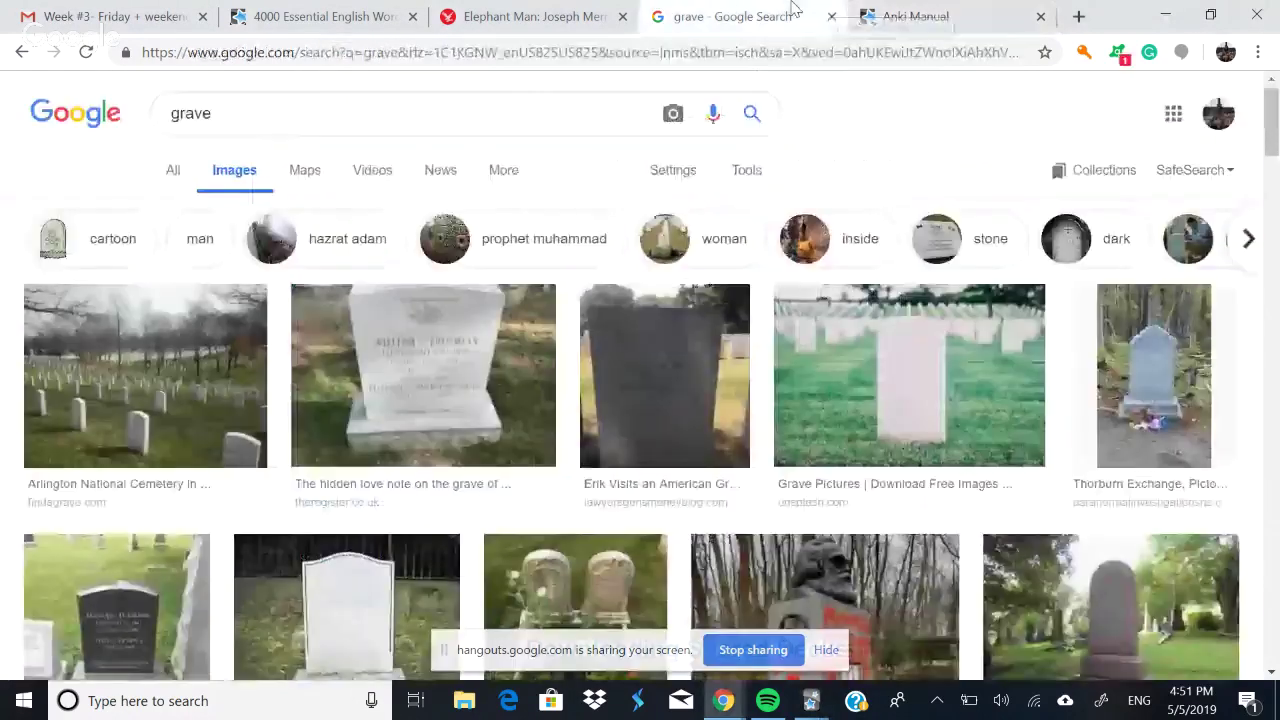
pyautogui.click(136, 382)
pyautogui.rightClick(460, 470)
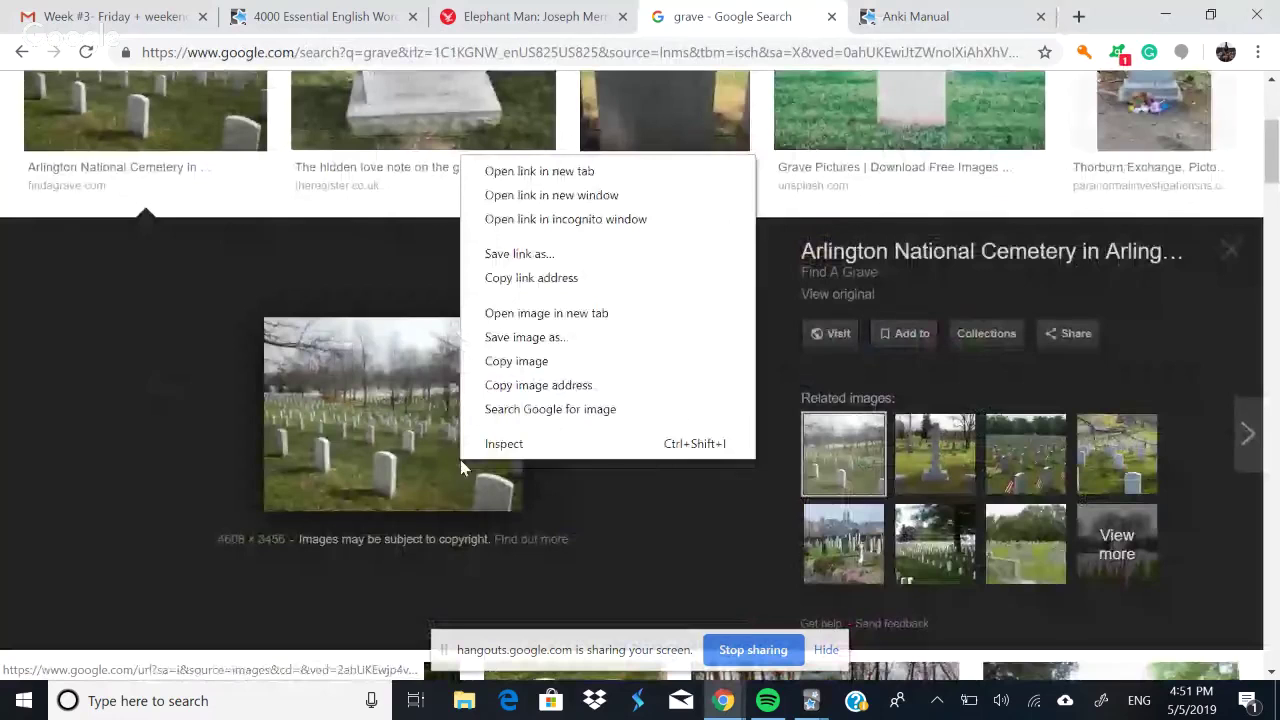
pyautogui.click(526, 335)
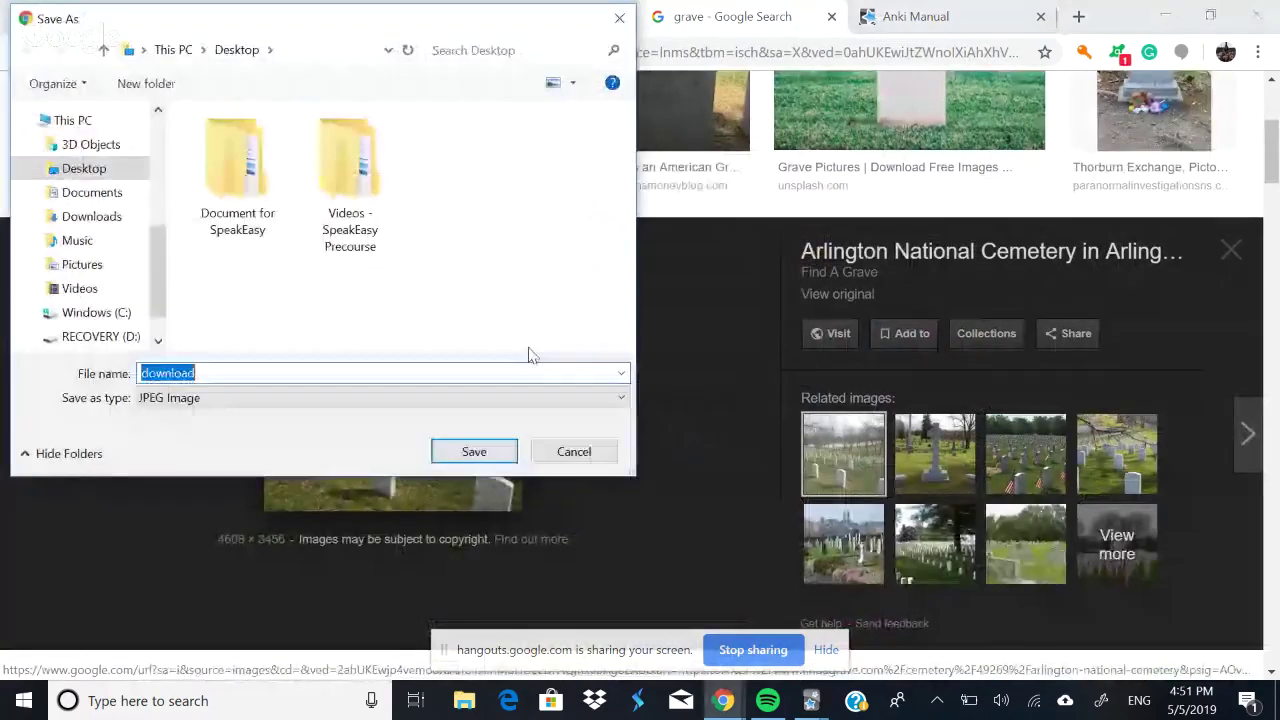